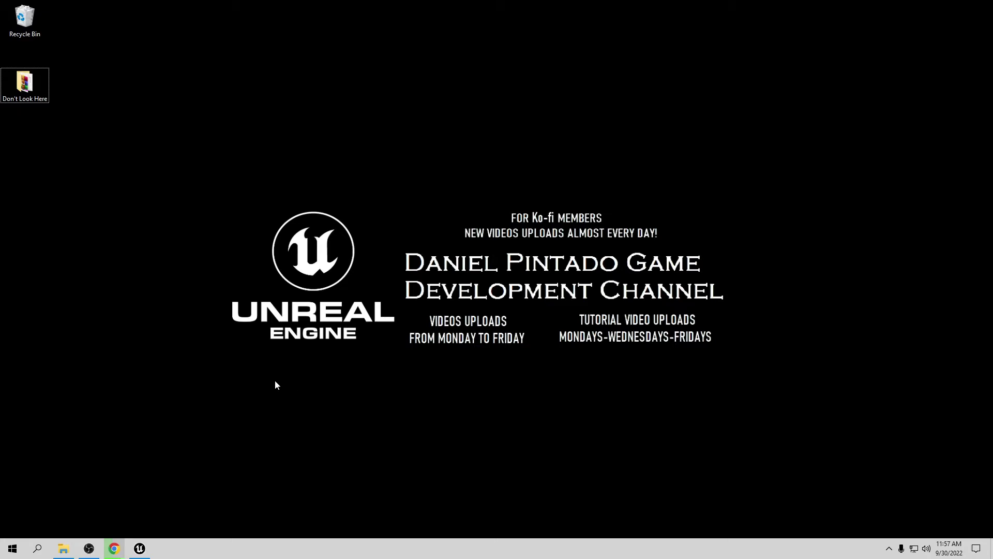
Step: Switch to Chrome and review the membership tiers on the game development channel's Ko-fi page
{"action": "mouse_move", "coordinate": [113, 548]}
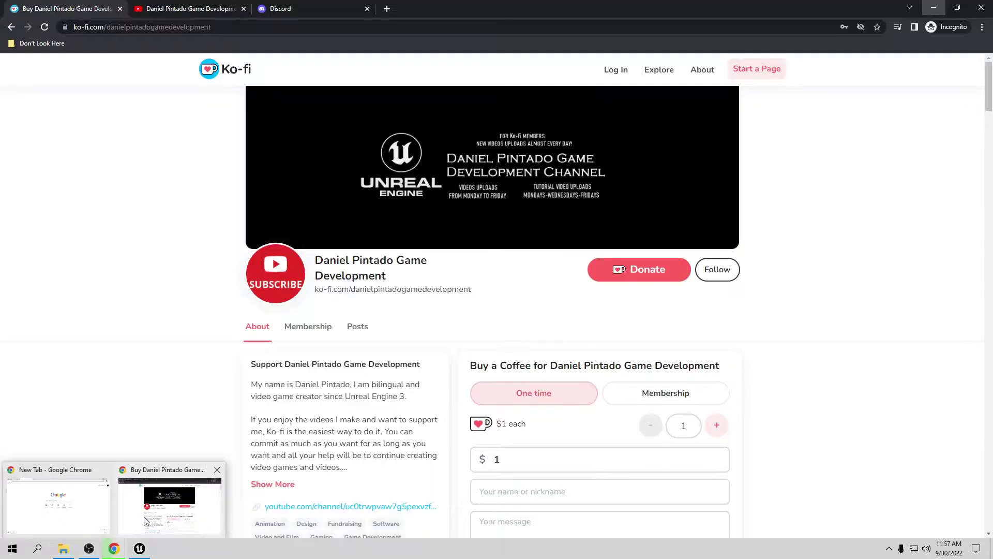
{"action": "left_click", "coordinate": [146, 521]}
{"action": "scroll", "coordinate": [569, 300], "scroll_direction": "down", "scroll_amount": 2}
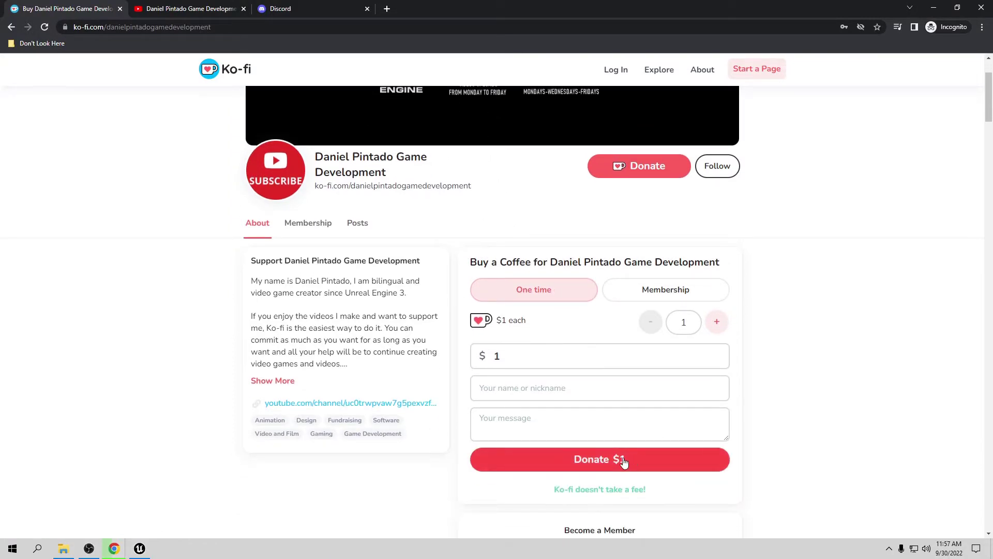
{"action": "left_click", "coordinate": [653, 291]}
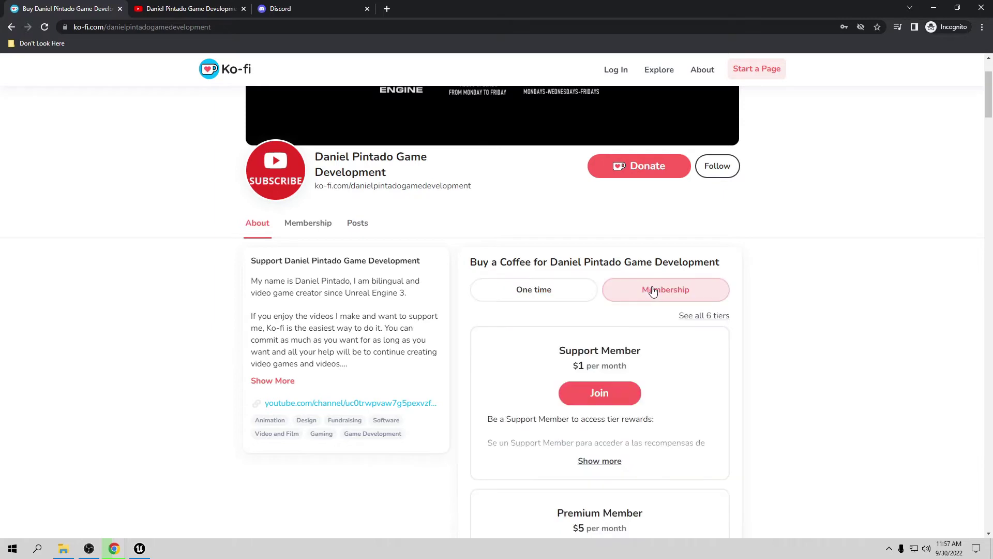
{"action": "scroll", "coordinate": [655, 292], "scroll_direction": "down", "scroll_amount": 2}
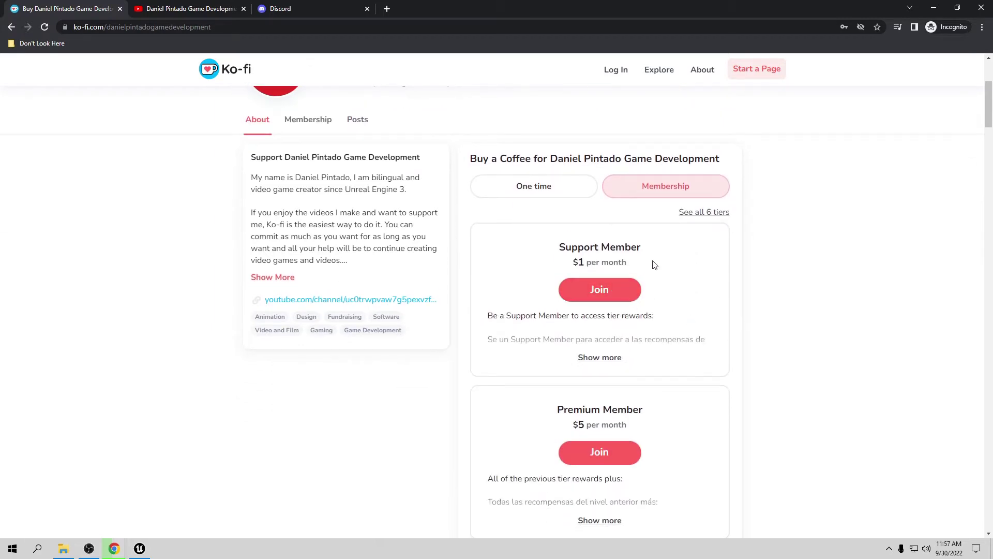
{"action": "scroll", "coordinate": [676, 305], "scroll_direction": "down", "scroll_amount": 3}
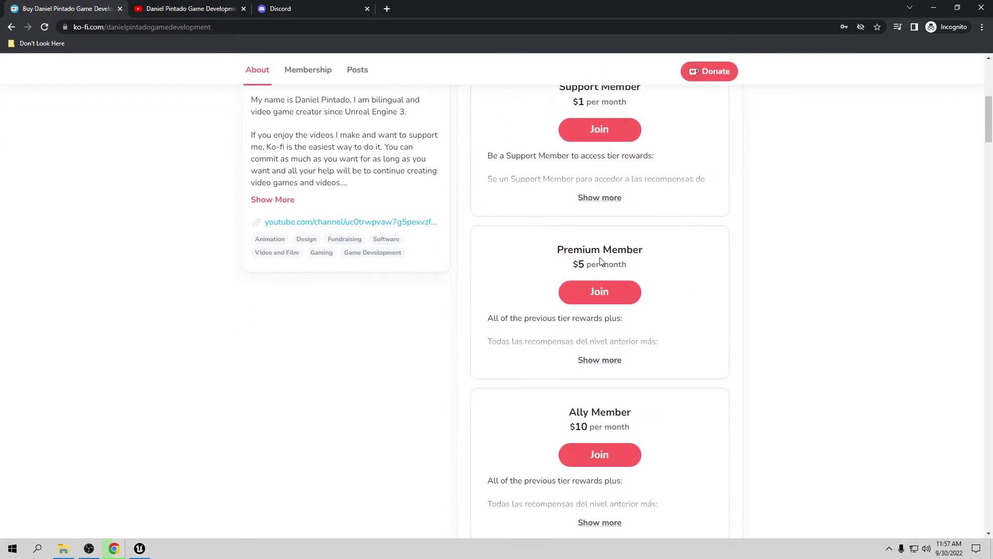
{"action": "scroll", "coordinate": [667, 261], "scroll_direction": "up", "scroll_amount": 5}
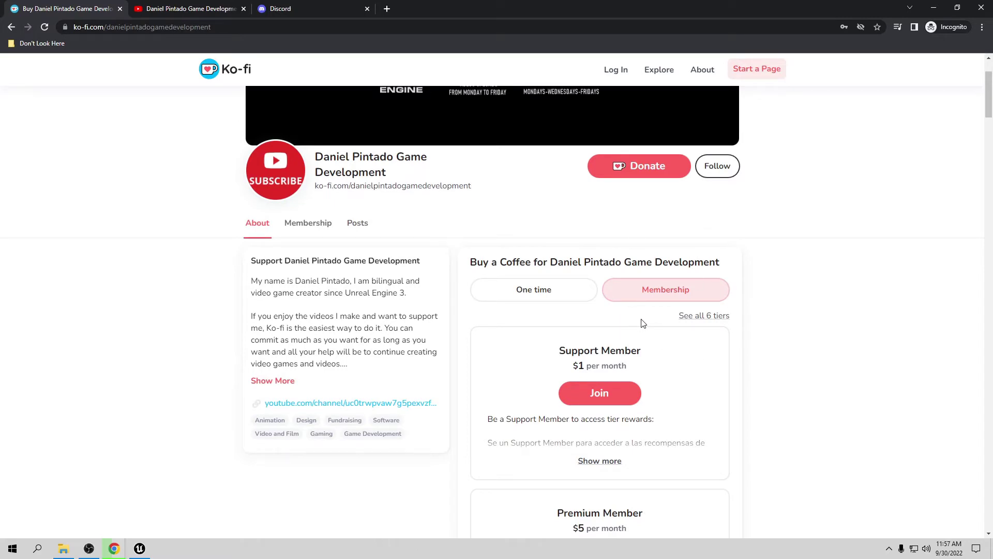
Step: Open the All Ko-fi Videos document linked from the YouTube channel's banner and review its free projects and newly added videos
{"action": "left_click", "coordinate": [162, 7]}
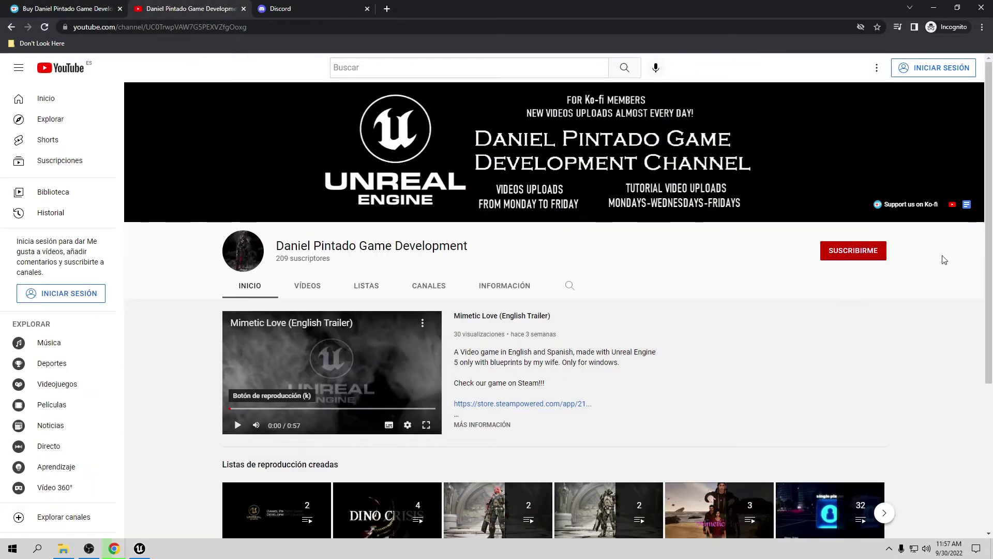
{"action": "left_click", "coordinate": [967, 205]}
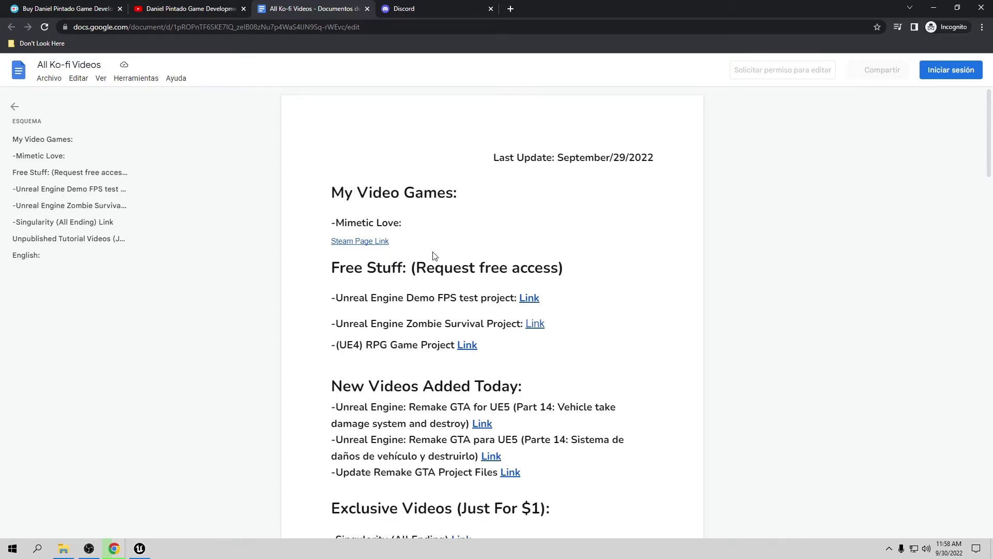
{"action": "scroll", "coordinate": [517, 279], "scroll_direction": "down", "scroll_amount": 1}
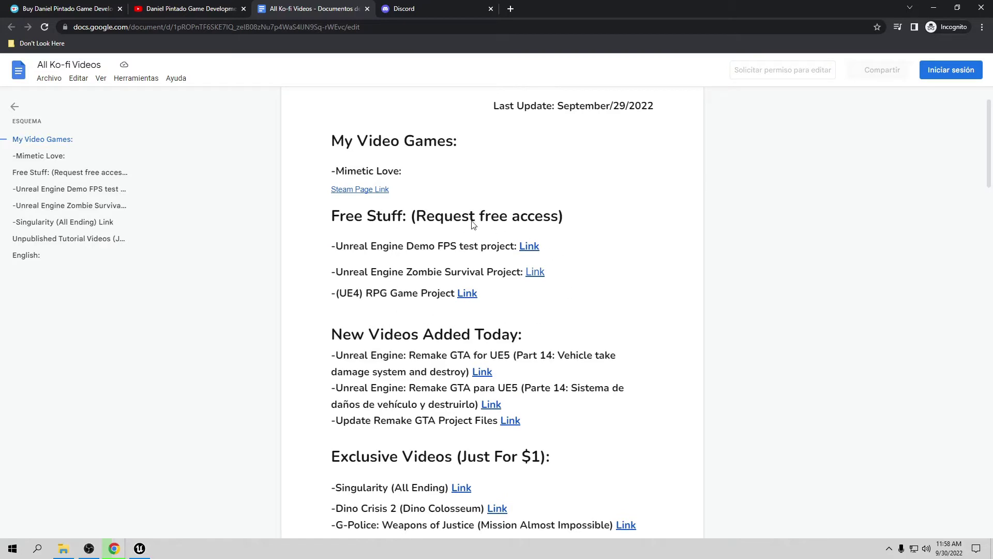
{"action": "scroll", "coordinate": [600, 285], "scroll_direction": "down", "scroll_amount": 1}
{"action": "scroll", "coordinate": [624, 284], "scroll_direction": "down", "scroll_amount": 1}
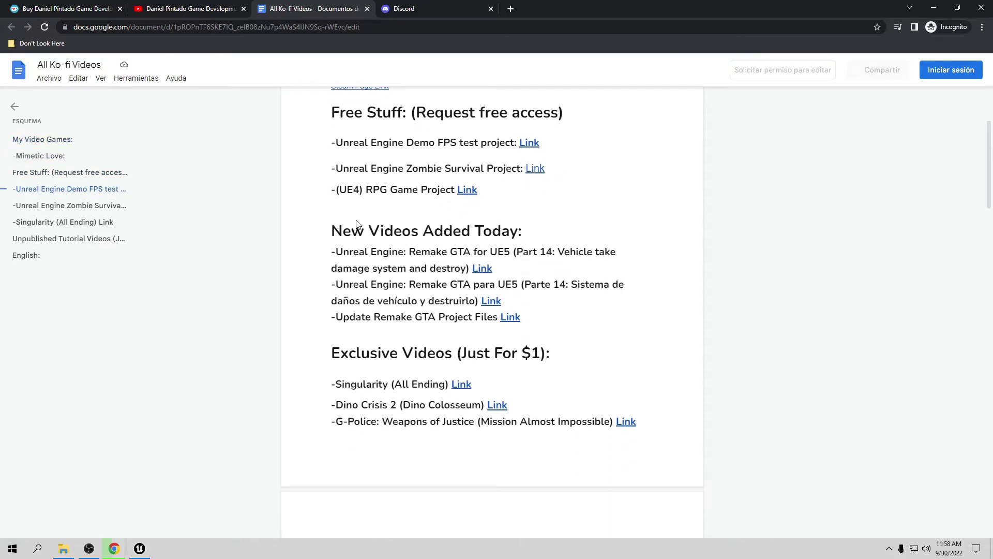
{"action": "scroll", "coordinate": [538, 259], "scroll_direction": "up", "scroll_amount": 3}
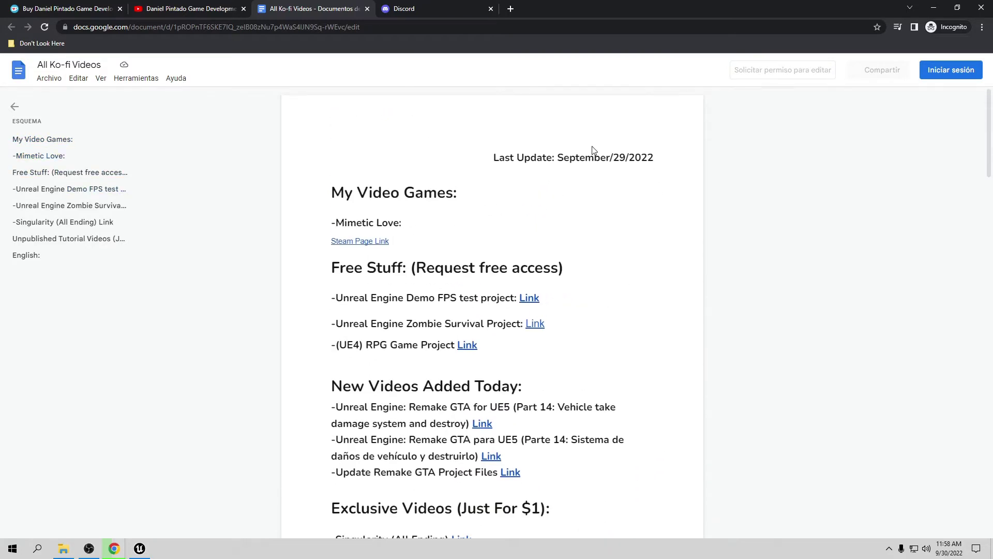
Step: Examine the document's lists of exclusive videos, unpublished tutorials, game videos and project files
{"action": "scroll", "coordinate": [584, 261], "scroll_direction": "down", "scroll_amount": 6}
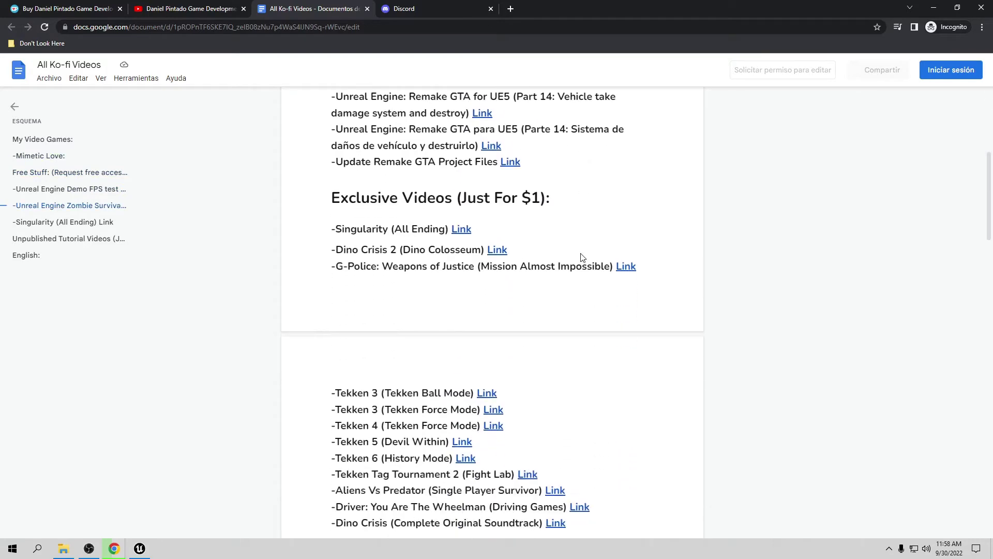
{"action": "scroll", "coordinate": [460, 216], "scroll_direction": "down", "scroll_amount": 6}
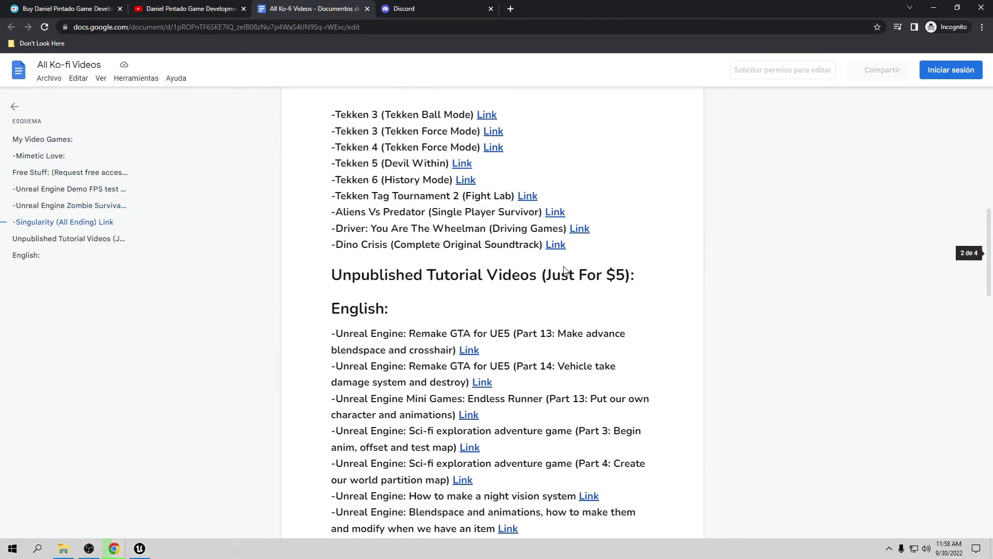
{"action": "scroll", "coordinate": [497, 256], "scroll_direction": "down", "scroll_amount": 1}
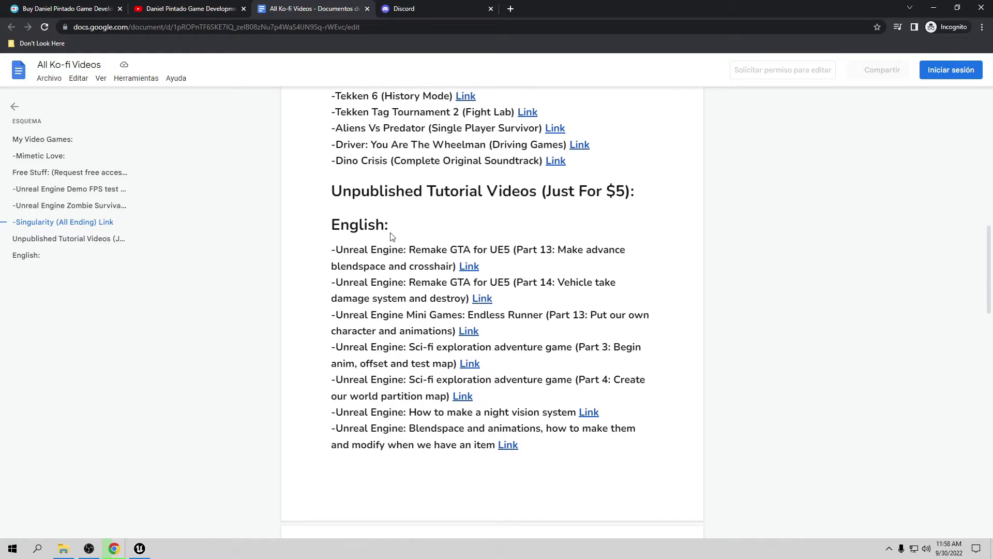
{"action": "scroll", "coordinate": [434, 346], "scroll_direction": "down", "scroll_amount": 5}
{"action": "scroll", "coordinate": [435, 346], "scroll_direction": "down", "scroll_amount": 9}
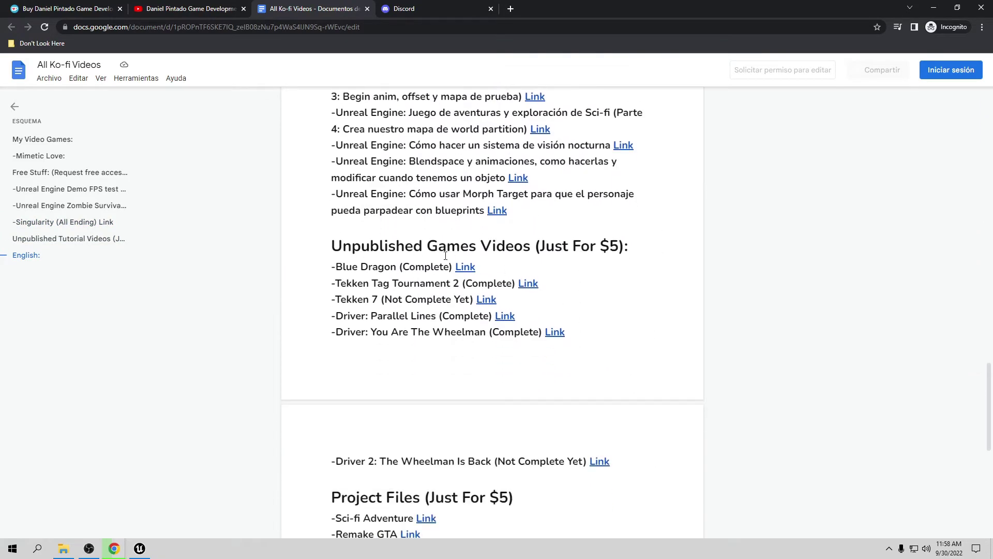
{"action": "scroll", "coordinate": [547, 286], "scroll_direction": "down", "scroll_amount": 4}
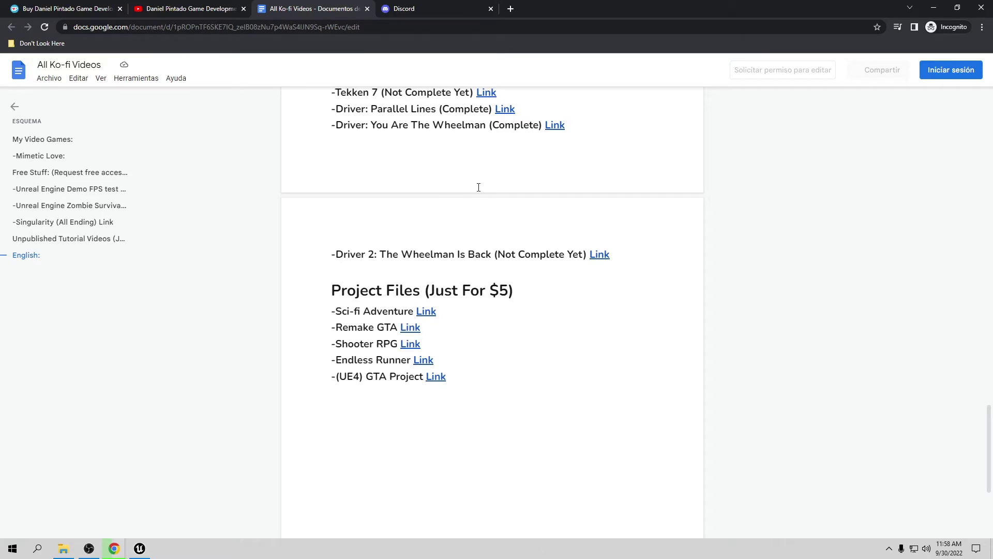
{"action": "scroll", "coordinate": [481, 207], "scroll_direction": "up", "scroll_amount": 2}
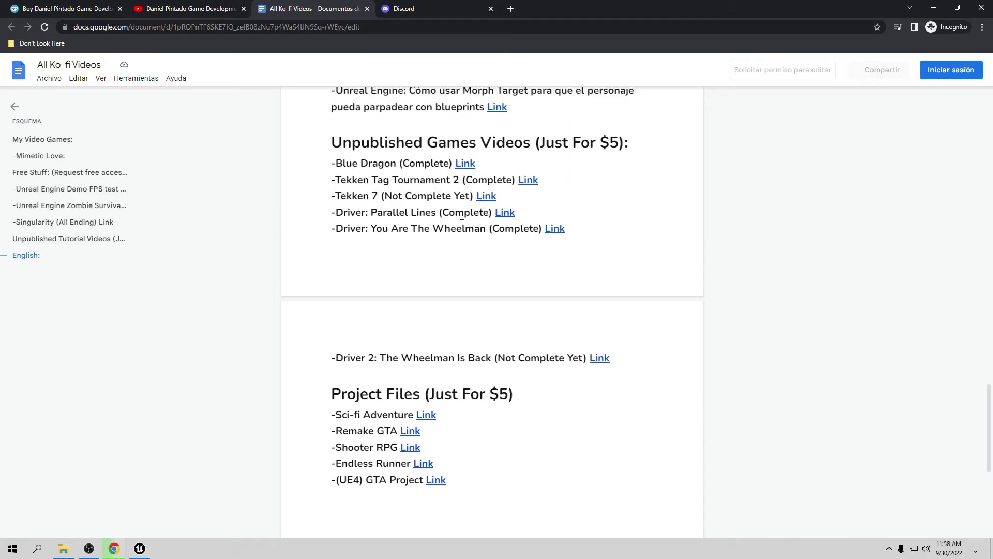
{"action": "scroll", "coordinate": [436, 218], "scroll_direction": "up", "scroll_amount": 3}
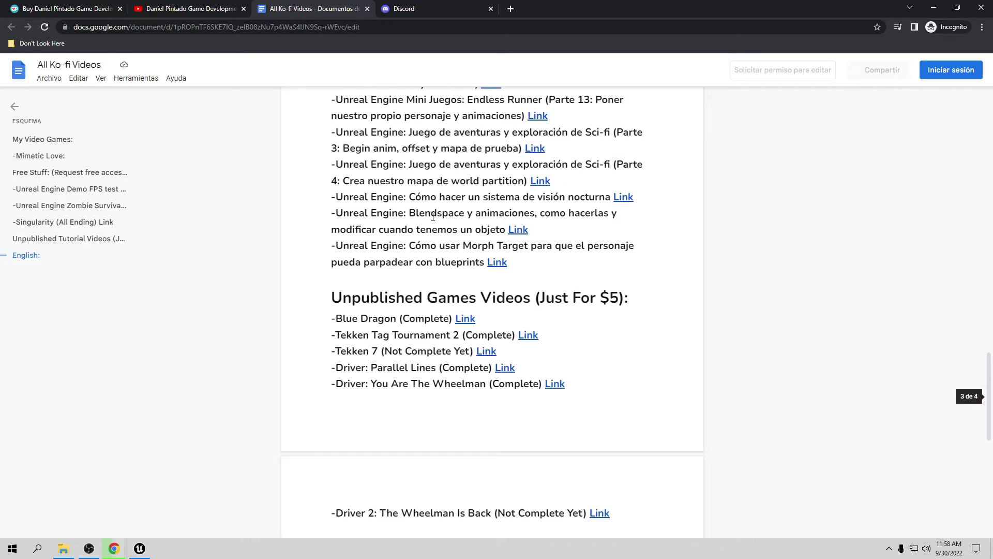
{"action": "scroll", "coordinate": [433, 217], "scroll_direction": "up", "scroll_amount": 12}
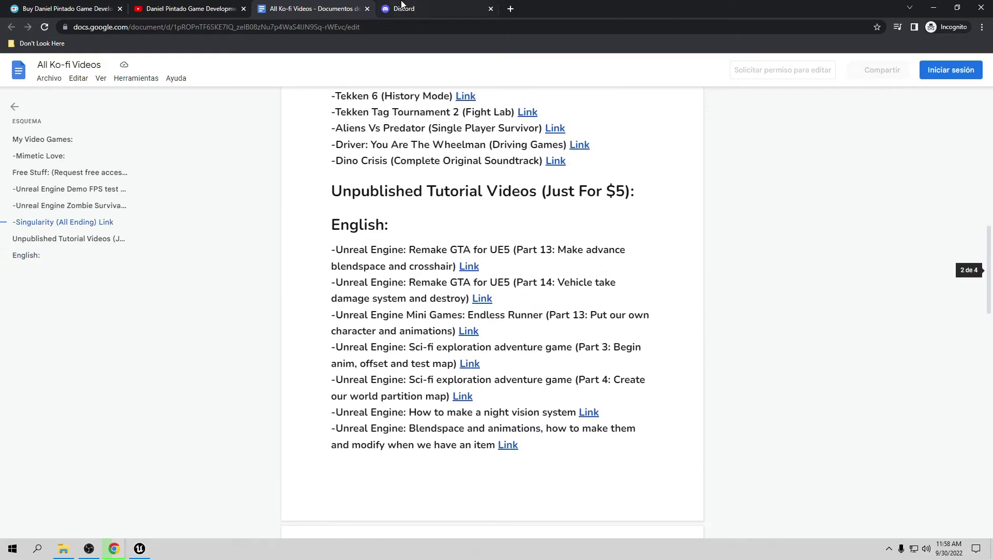
Step: View the Discord server invitation page and return to the YouTube channel page
{"action": "left_click", "coordinate": [402, 6]}
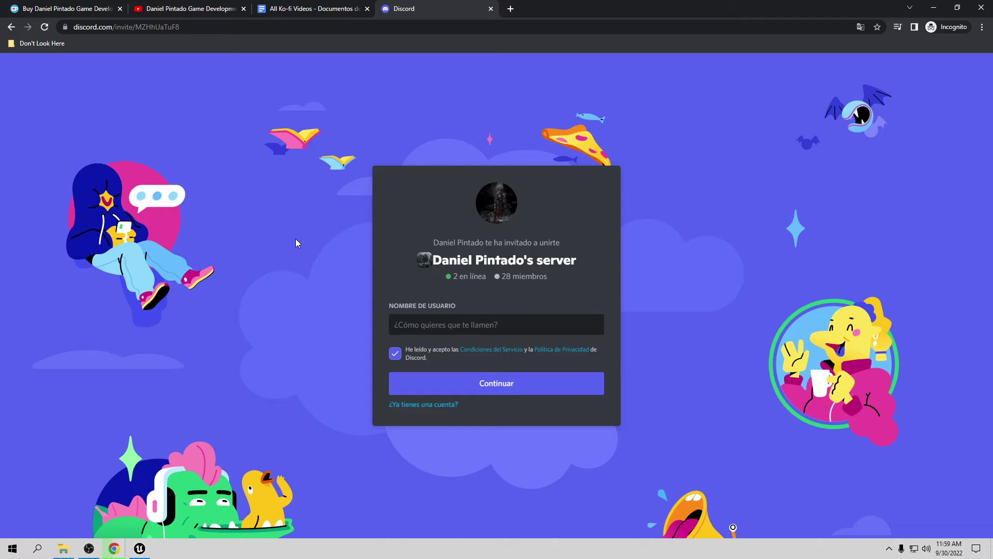
{"action": "left_click", "coordinate": [182, 9]}
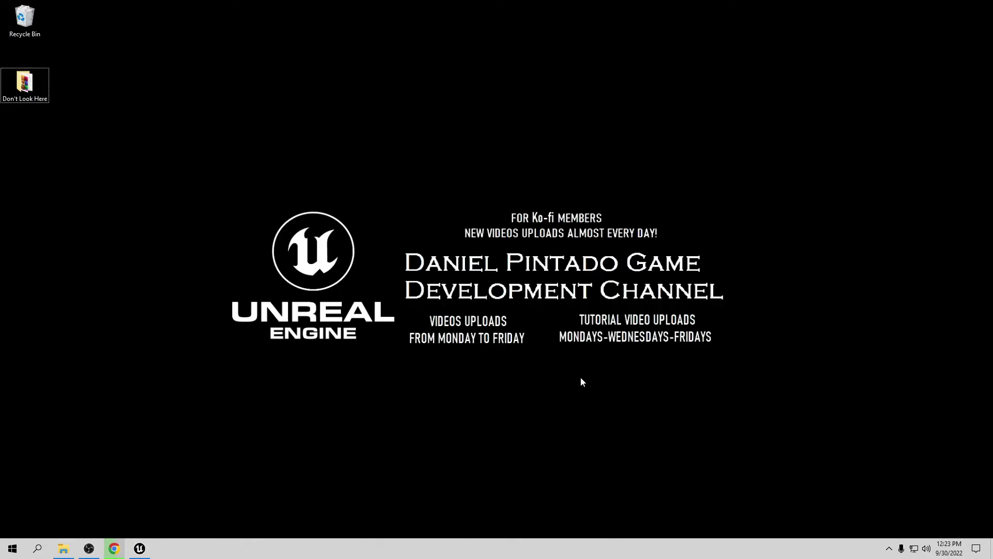
Step: Switch to Unreal Editor and open the Quinn animations folder under Characters/Mannequins/Animations
{"action": "left_click", "coordinate": [139, 548]}
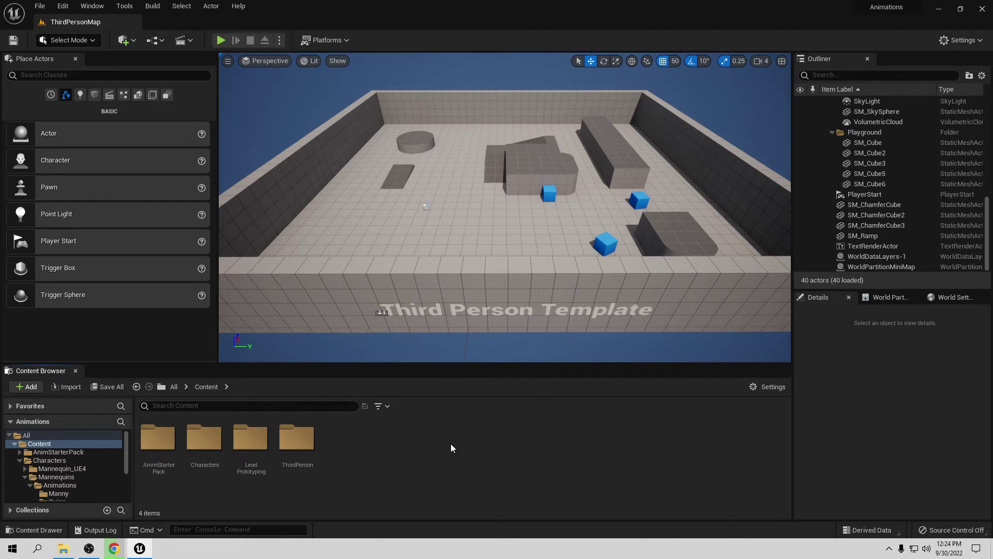
{"action": "left_click", "coordinate": [209, 447]}
{"action": "double_click", "coordinate": [209, 448]}
{"action": "left_click", "coordinate": [217, 447]}
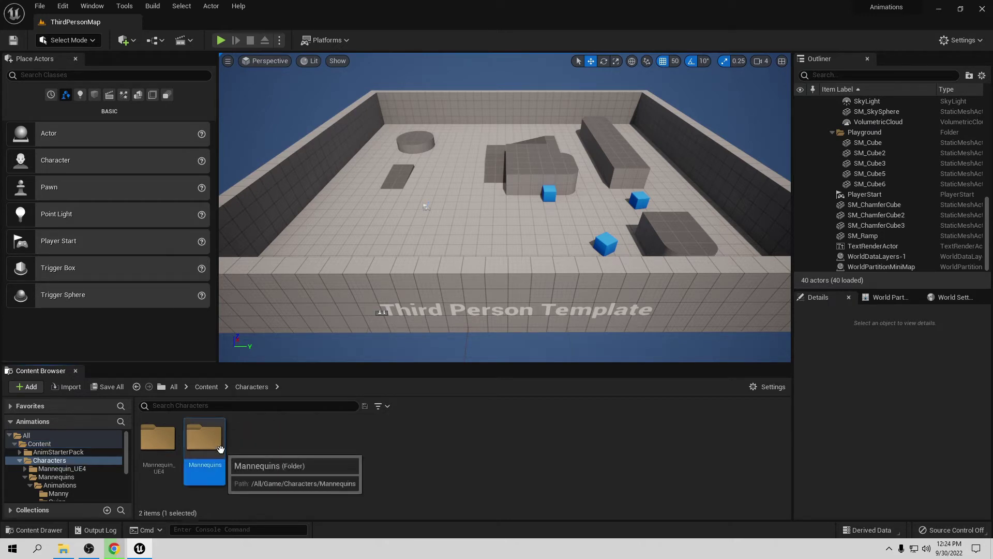
{"action": "double_click", "coordinate": [219, 448]}
{"action": "double_click", "coordinate": [160, 445]}
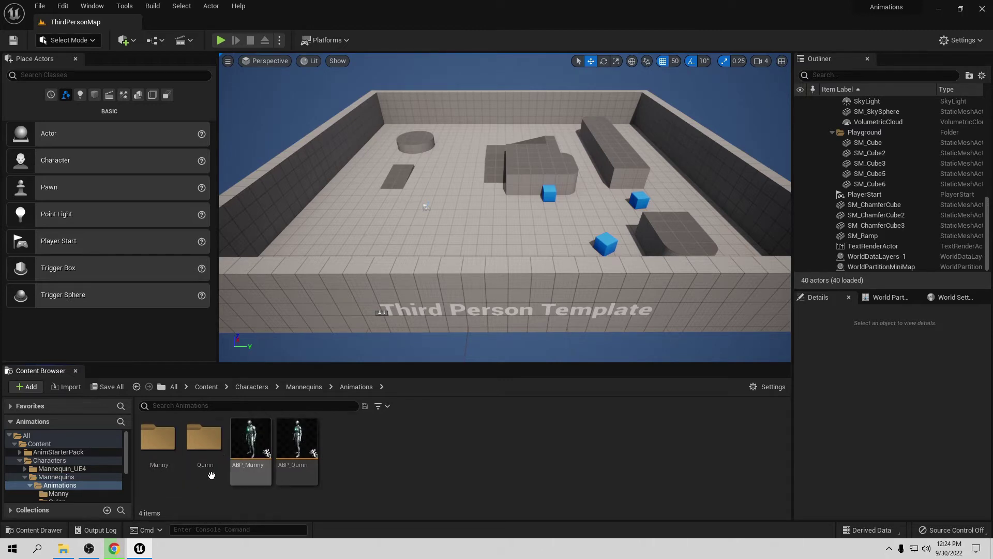
{"action": "double_click", "coordinate": [217, 448]}
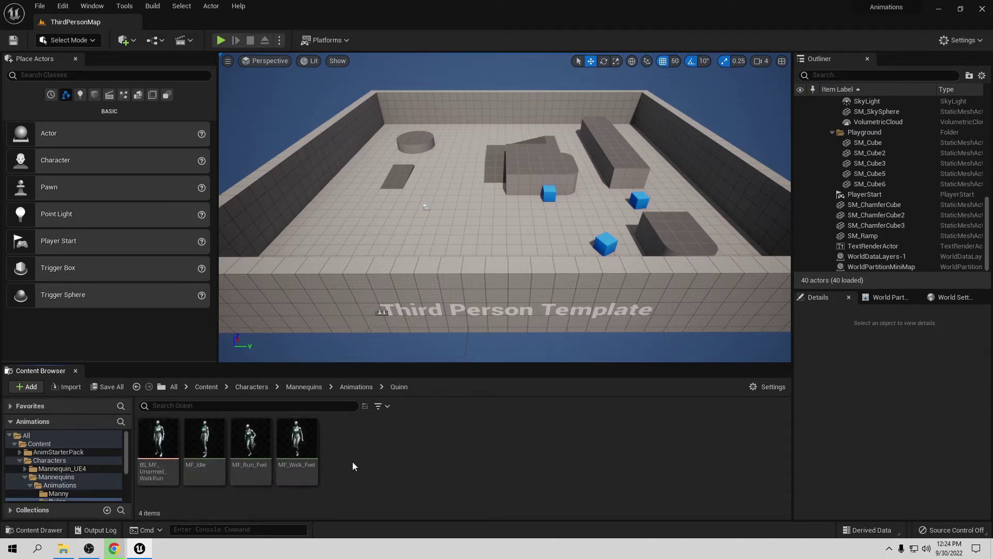
Step: Preview the MF_Walk_Fwd animation from the side and close its editor
{"action": "double_click", "coordinate": [303, 440]}
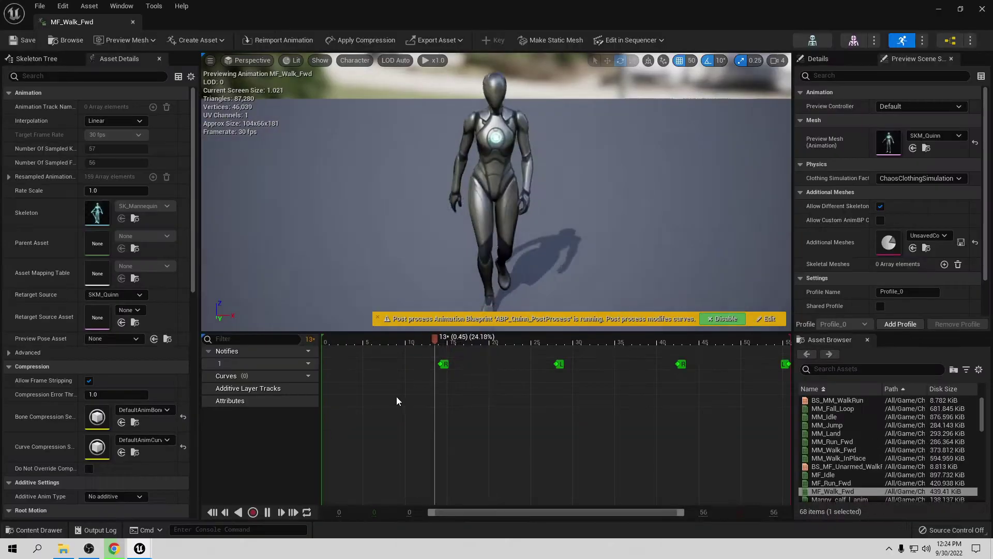
{"action": "left_click_drag", "start_coordinate": [496, 207], "coordinate": [403, 207]}
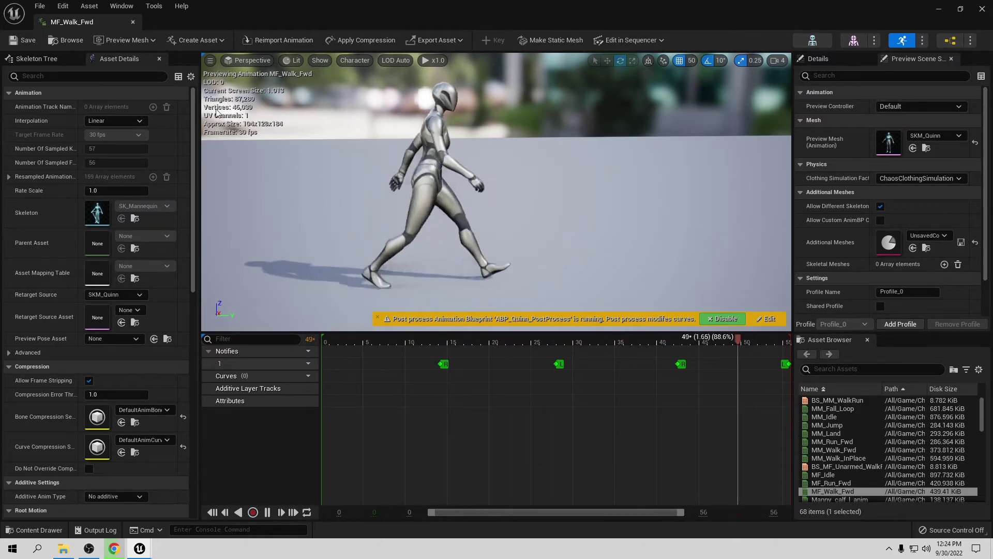
{"action": "left_click", "coordinate": [133, 22]}
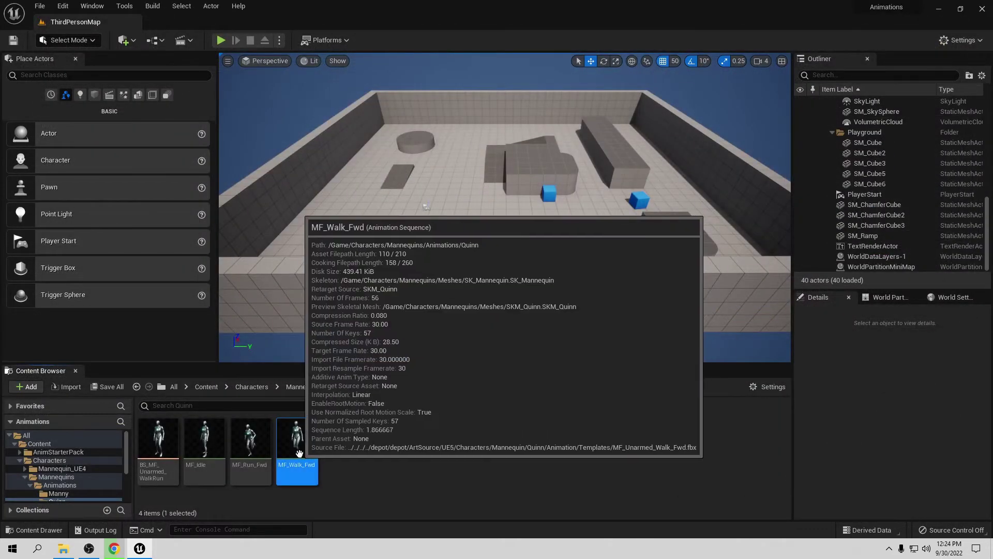
Step: Duplicate the MF_Walk_Fwd animation and name the copy MF_Walk_Back
{"action": "right_click", "coordinate": [309, 442]}
{"action": "left_click", "coordinate": [354, 269]}
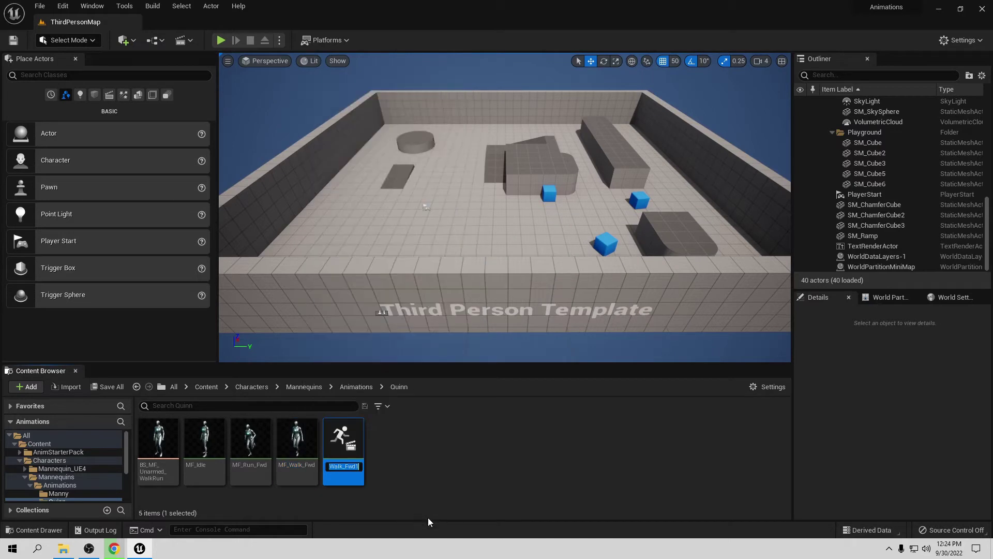
{"action": "type", "text": "MF_Walk_"}
{"action": "type", "text": "Back"}
{"action": "key", "text": "Return"}
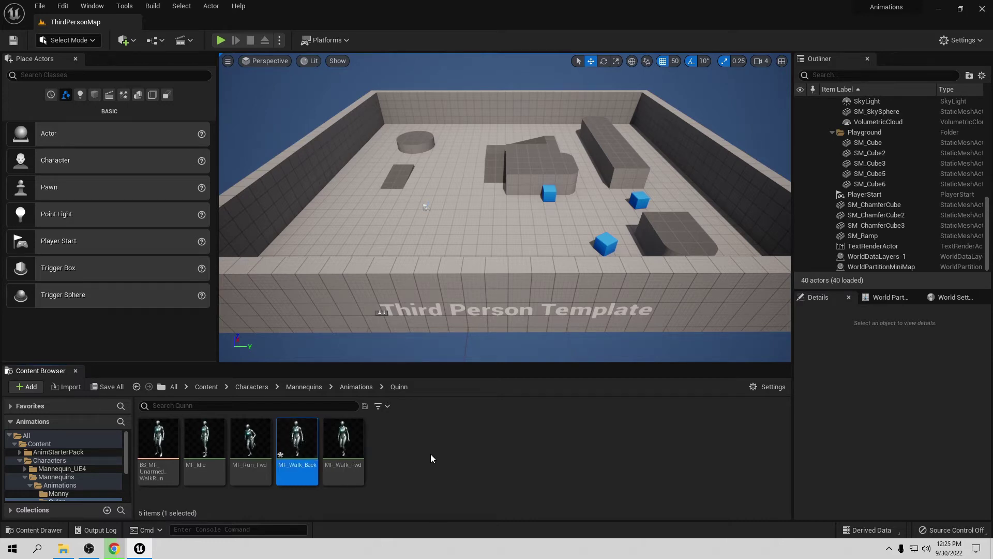
Step: Set the Rate Scale of the MF_Walk_Back animation to -1.0 and return to the ThirdPersonMap level
{"action": "double_click", "coordinate": [297, 438]}
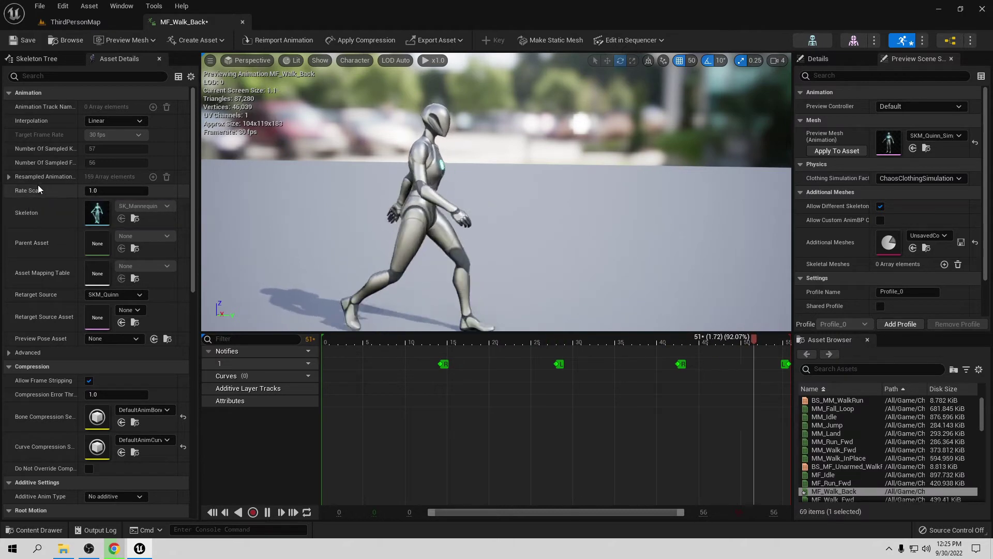
{"action": "left_click", "coordinate": [120, 190]}
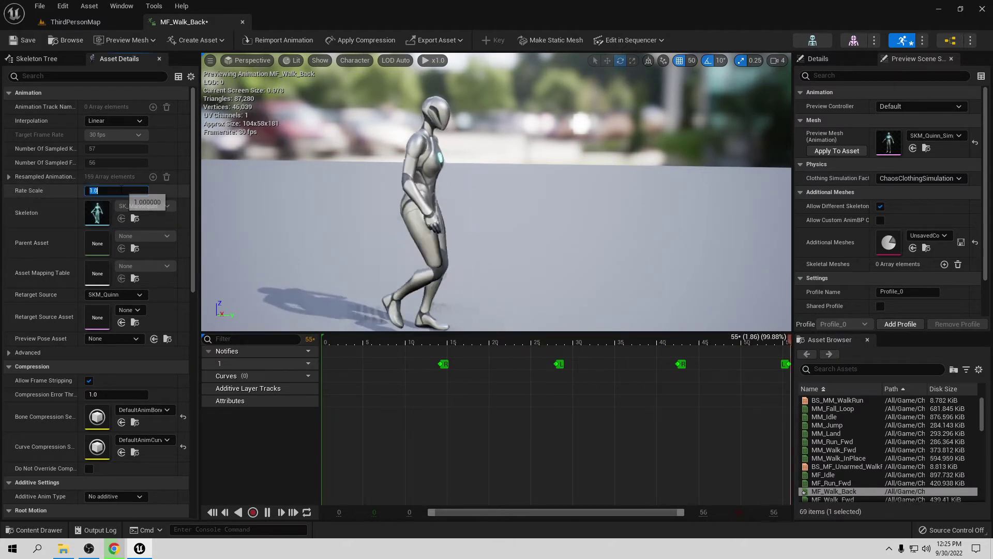
{"action": "type", "text": "-1.0"}
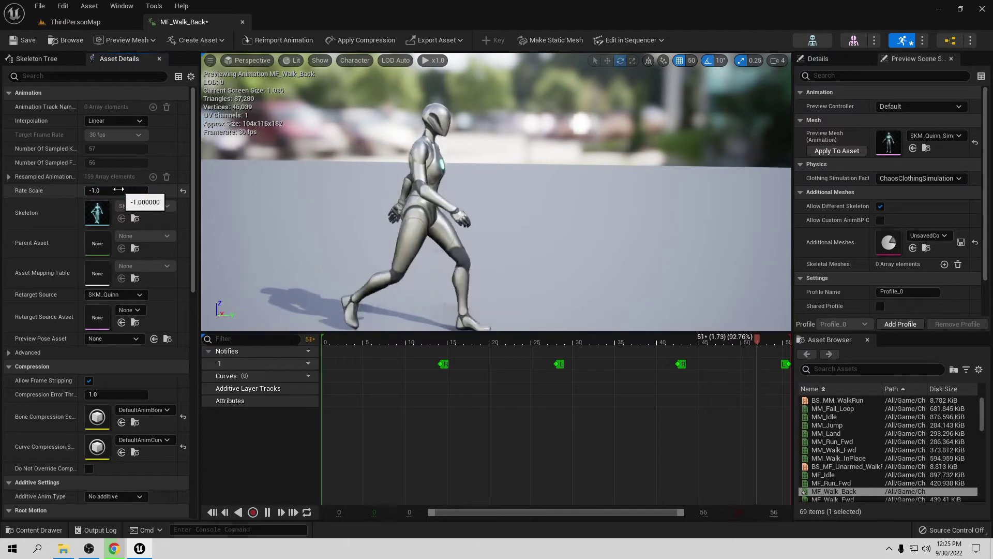
{"action": "key", "text": "Return"}
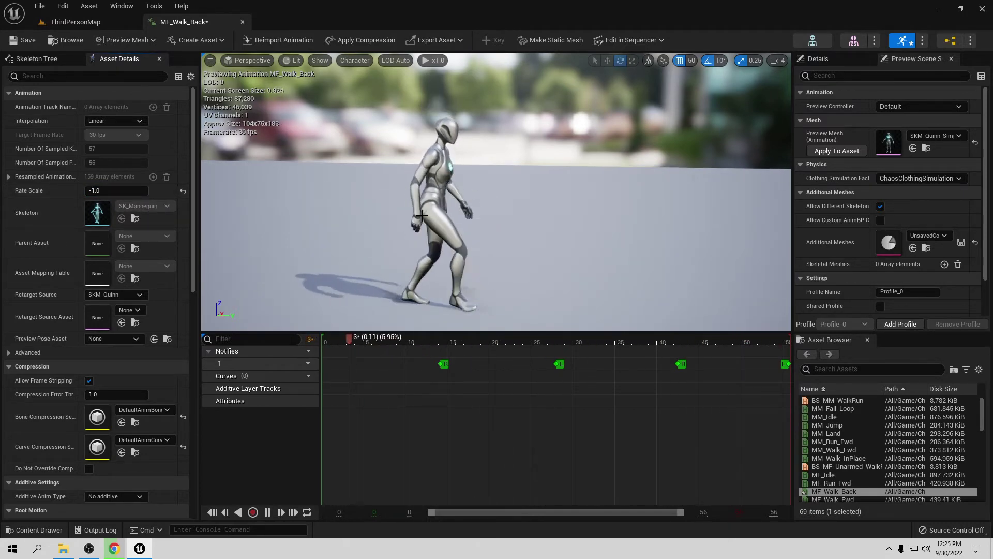
{"action": "left_click", "coordinate": [107, 23]}
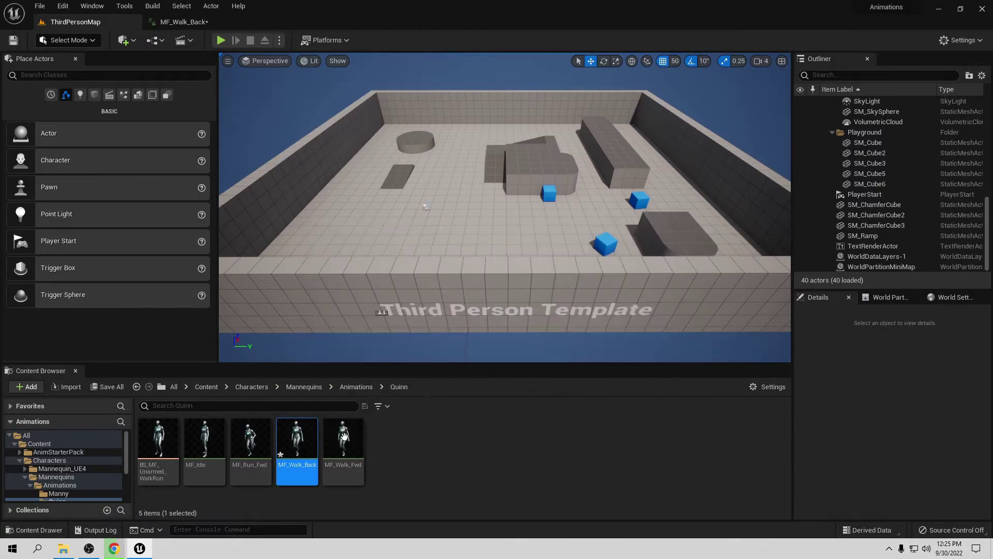
Step: Preview the MF_Walk_Back animation, and open the BP_ThirdPersonCharacter blueprint from the ThirdPerson/Blueprints folder
{"action": "double_click", "coordinate": [308, 442]}
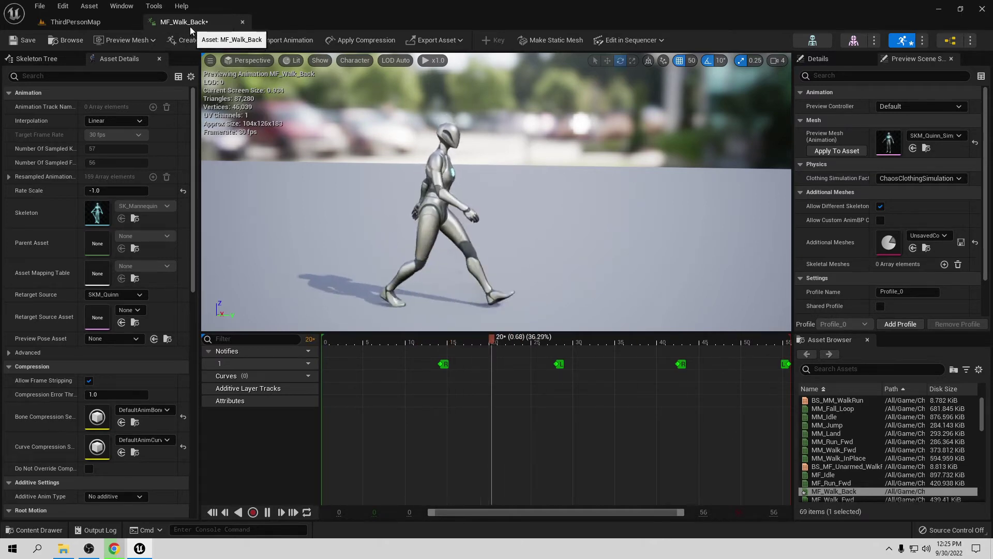
{"action": "left_click", "coordinate": [94, 24]}
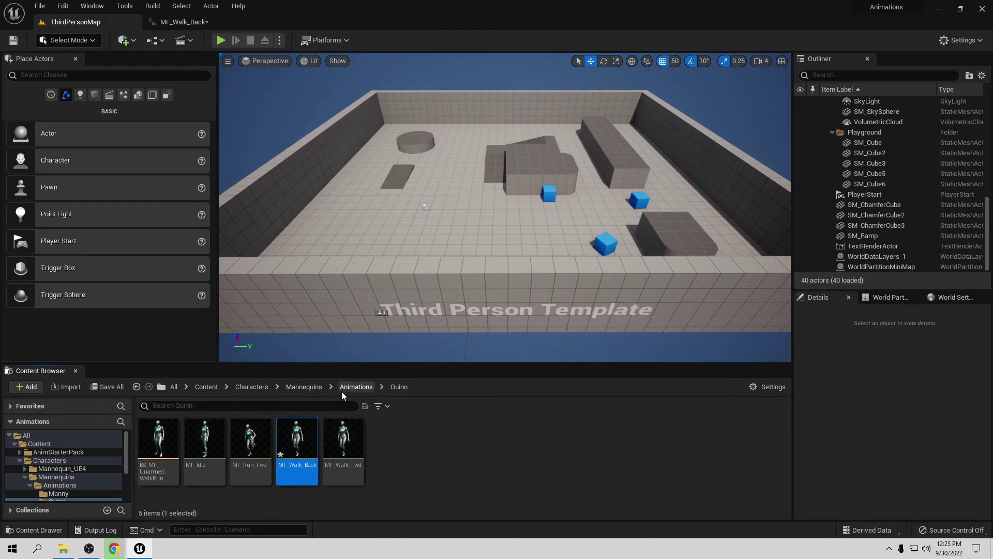
{"action": "left_click", "coordinate": [207, 387]}
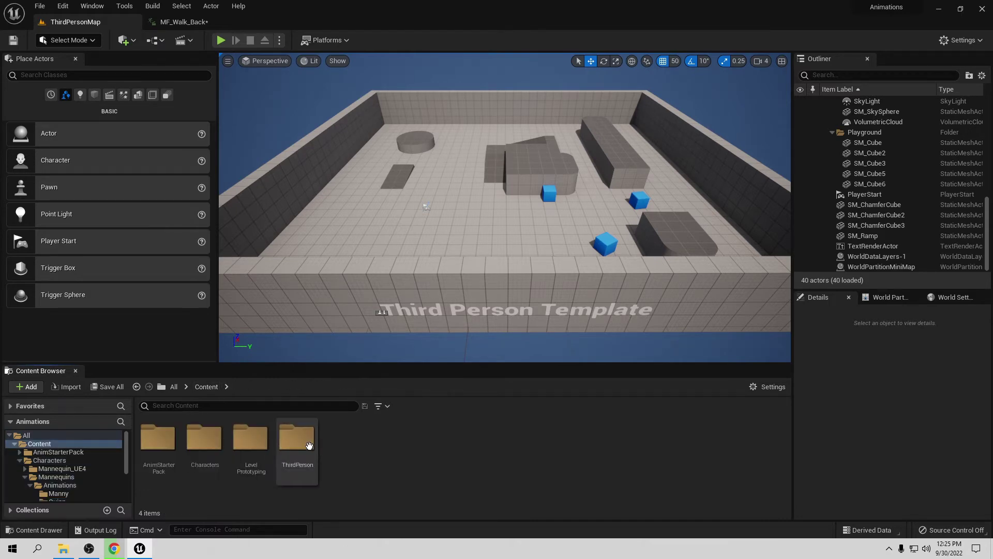
{"action": "double_click", "coordinate": [309, 446]}
{"action": "double_click", "coordinate": [167, 447]}
{"action": "double_click", "coordinate": [161, 452]}
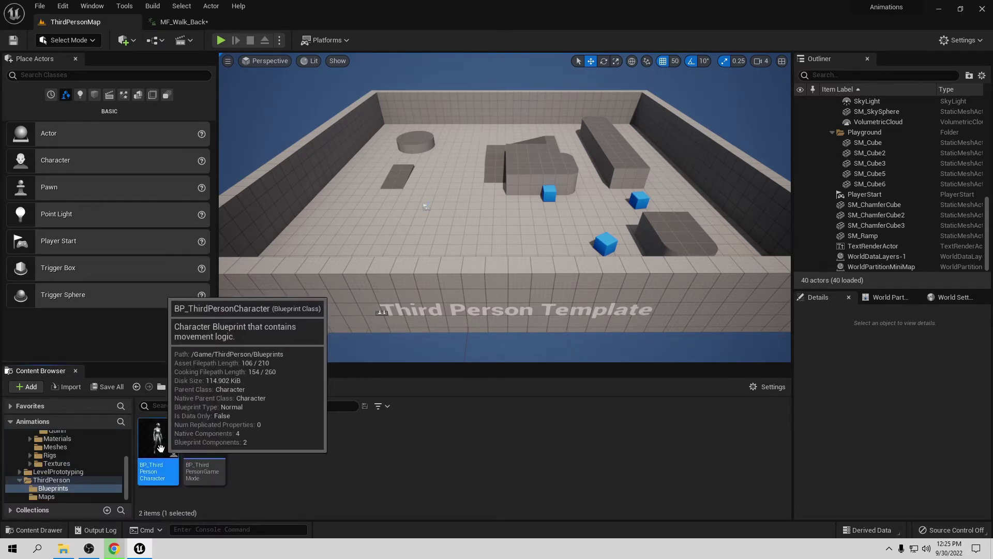
Step: Add a Play Anim Montage node in an empty area of the Event Graph and check which montages it offers
{"action": "scroll", "coordinate": [413, 321], "scroll_direction": "down", "scroll_amount": 4}
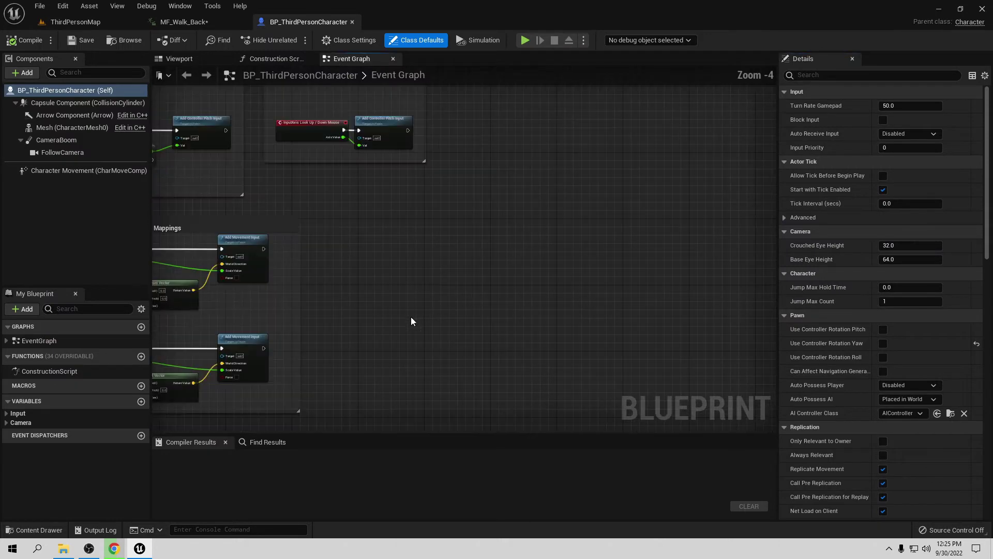
{"action": "scroll", "coordinate": [401, 318], "scroll_direction": "up", "scroll_amount": 4}
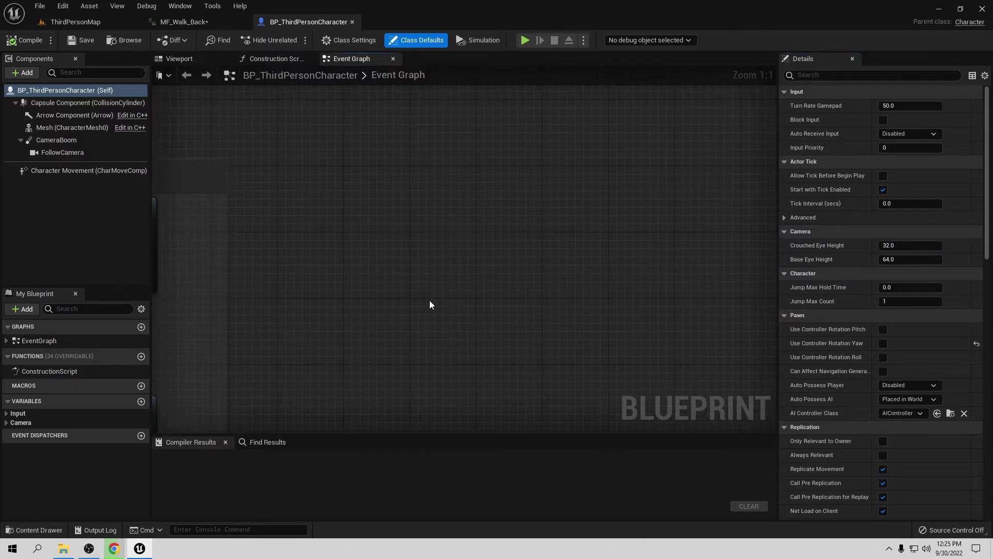
{"action": "right_click", "coordinate": [429, 304]}
{"action": "type", "text": "play"}
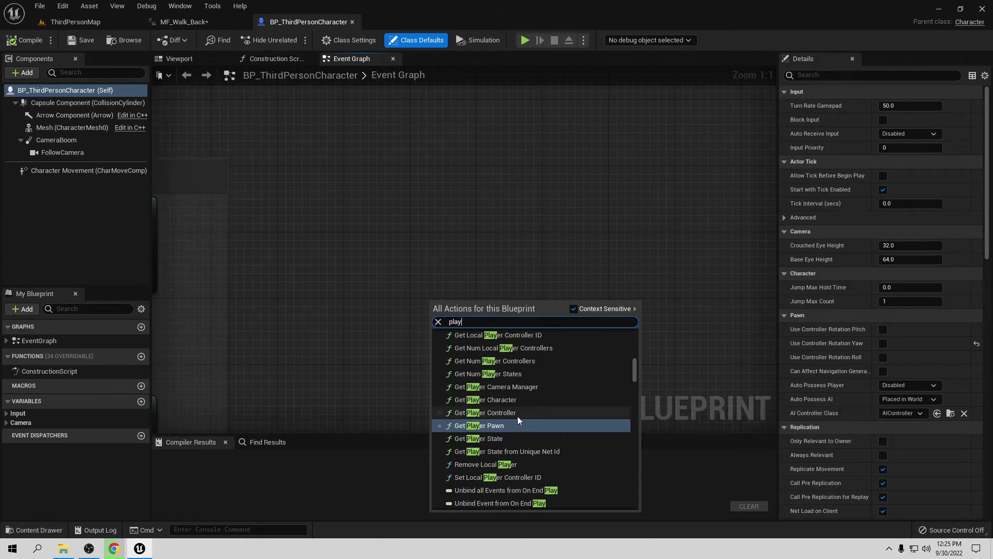
{"action": "scroll", "coordinate": [505, 435], "scroll_direction": "up", "scroll_amount": 2}
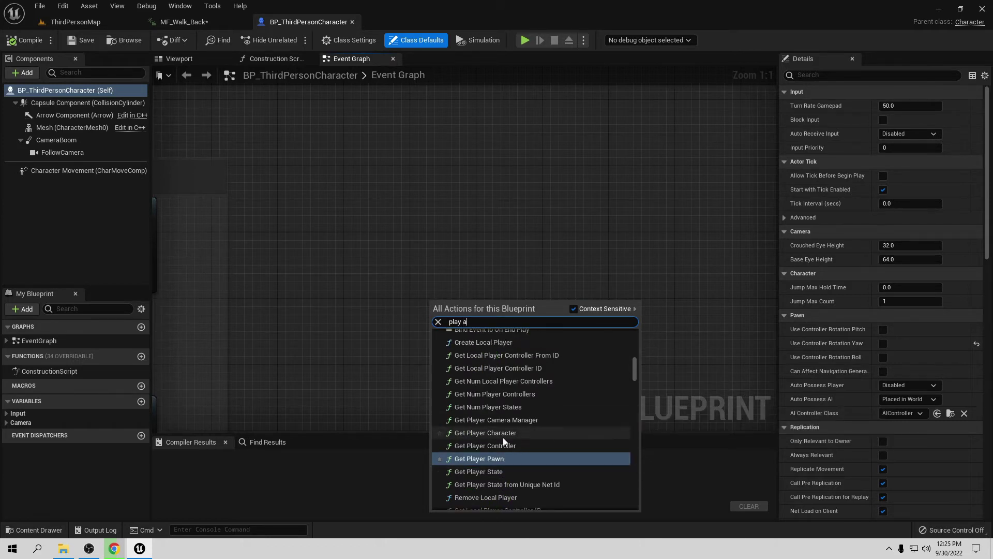
{"action": "type", "text": "ani"}
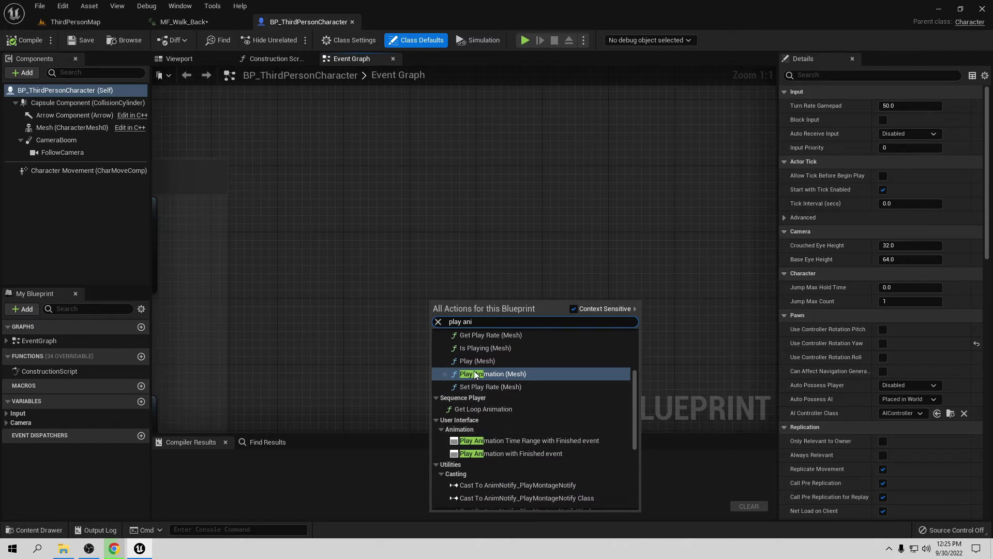
{"action": "scroll", "coordinate": [529, 381], "scroll_direction": "up", "scroll_amount": 7}
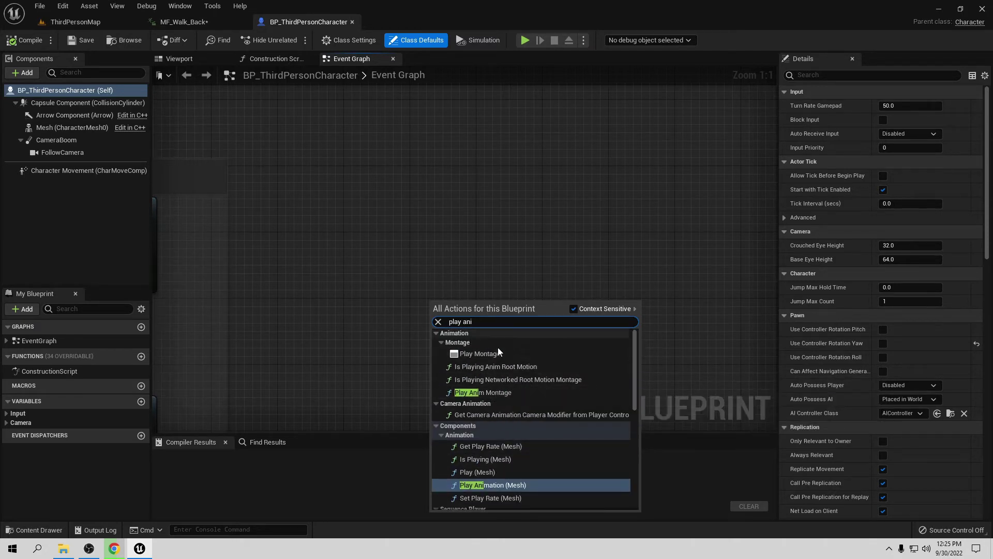
{"action": "left_click", "coordinate": [476, 392]}
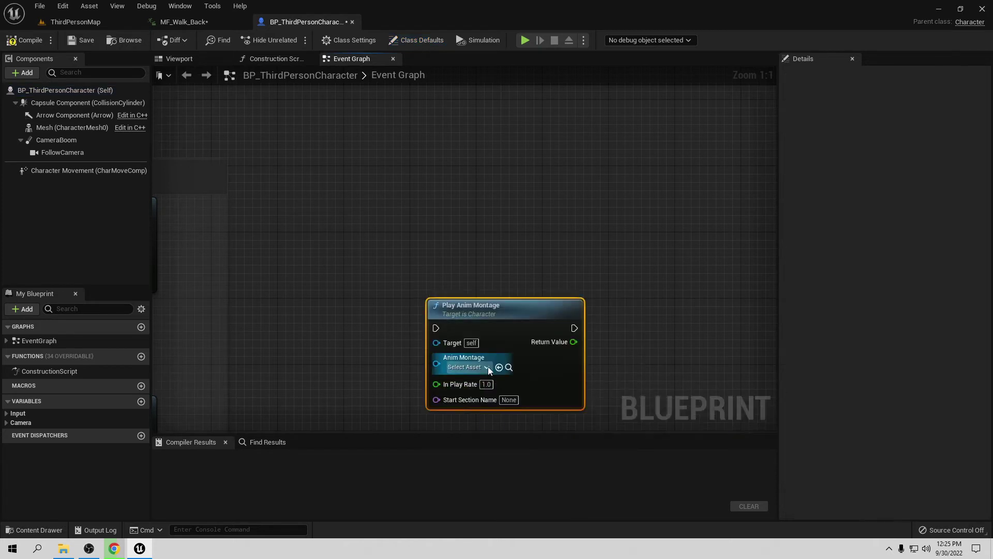
{"action": "right_click_drag", "start_coordinate": [511, 255], "coordinate": [468, 162]}
{"action": "right_click_drag", "start_coordinate": [547, 207], "coordinate": [565, 162]}
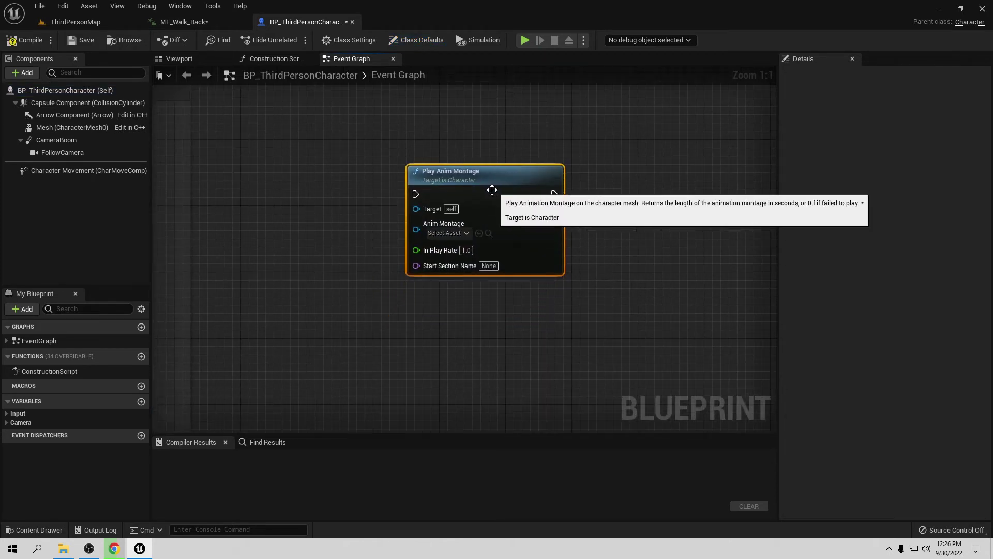
{"action": "left_click", "coordinate": [448, 233]}
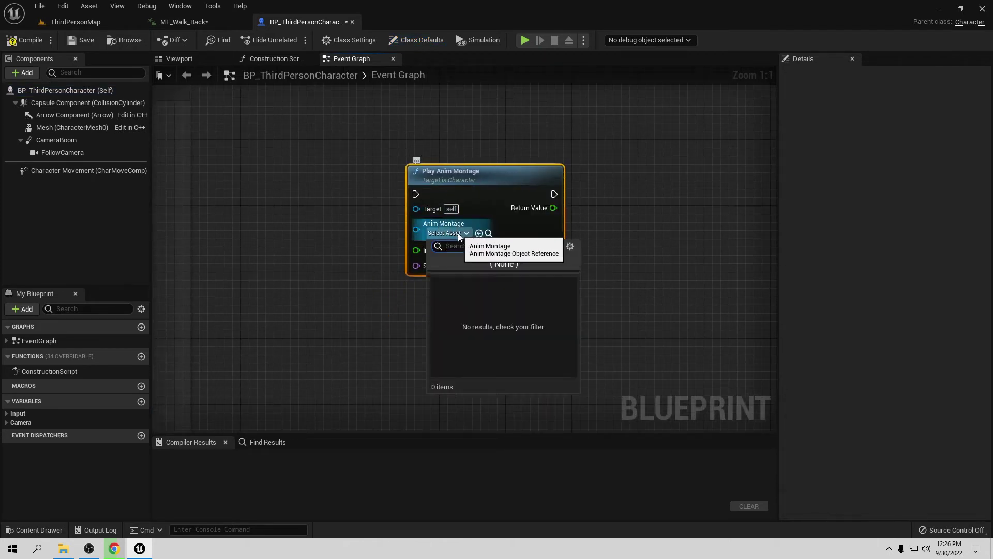
{"action": "left_click", "coordinate": [347, 224]}
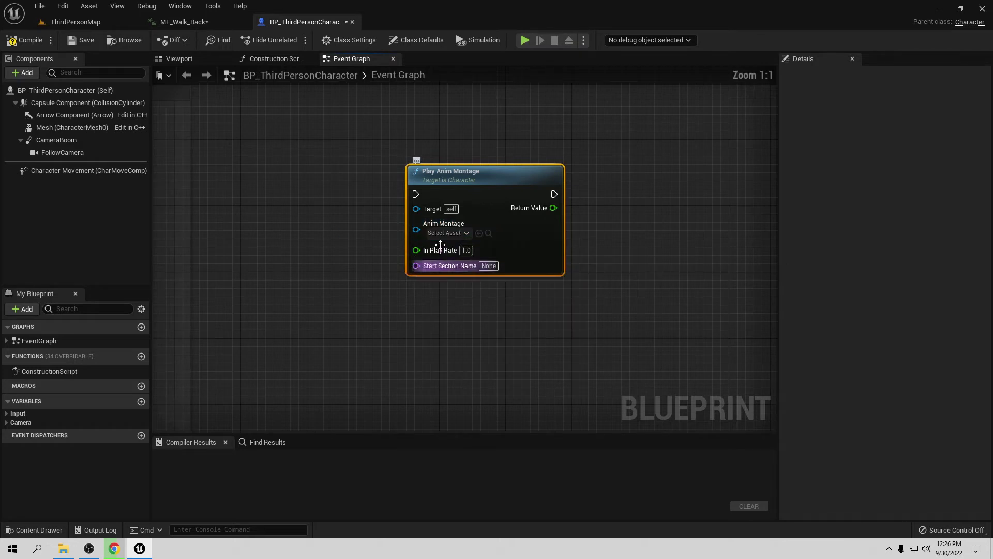
Step: Create an AnimMontage from the MF_Walk_Back animation in the Quinn folder, keeping the default name
{"action": "left_click", "coordinate": [171, 23]}
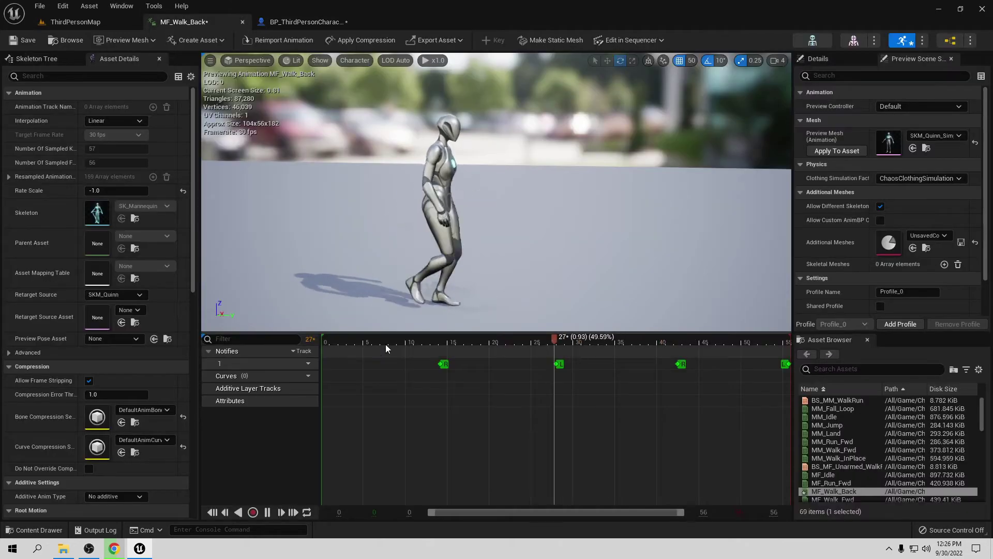
{"action": "left_click", "coordinate": [76, 22]}
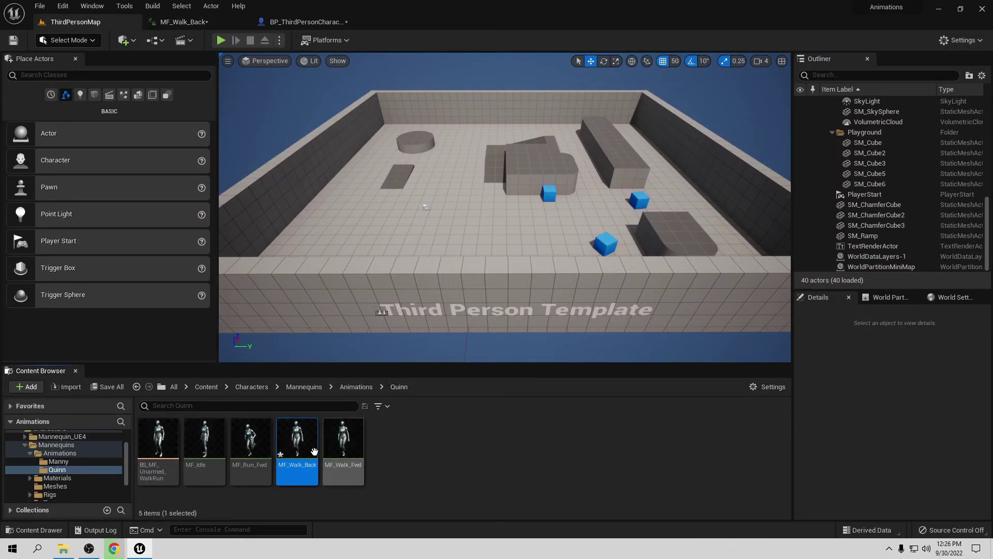
{"action": "right_click", "coordinate": [304, 447]}
{"action": "mouse_move", "coordinate": [356, 98]}
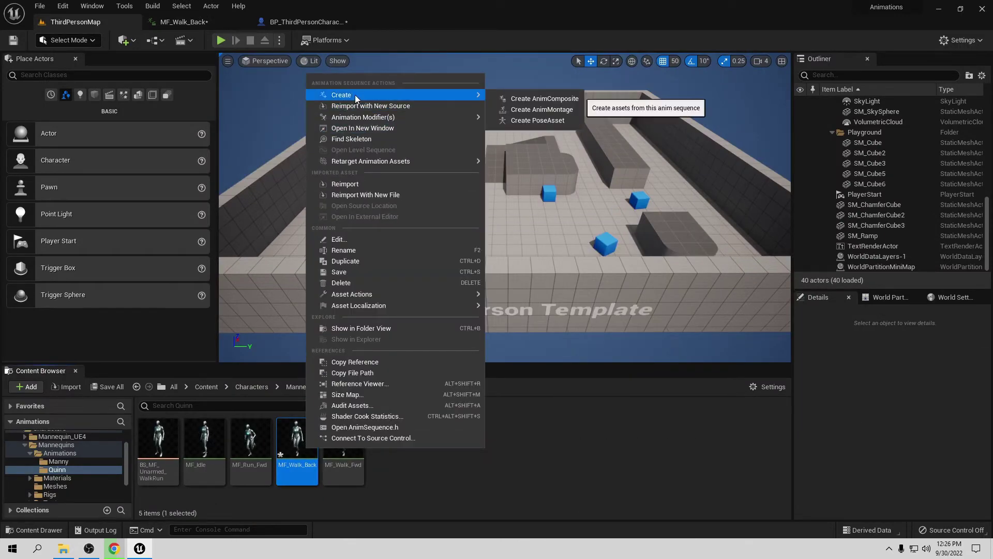
{"action": "left_click", "coordinate": [543, 109]}
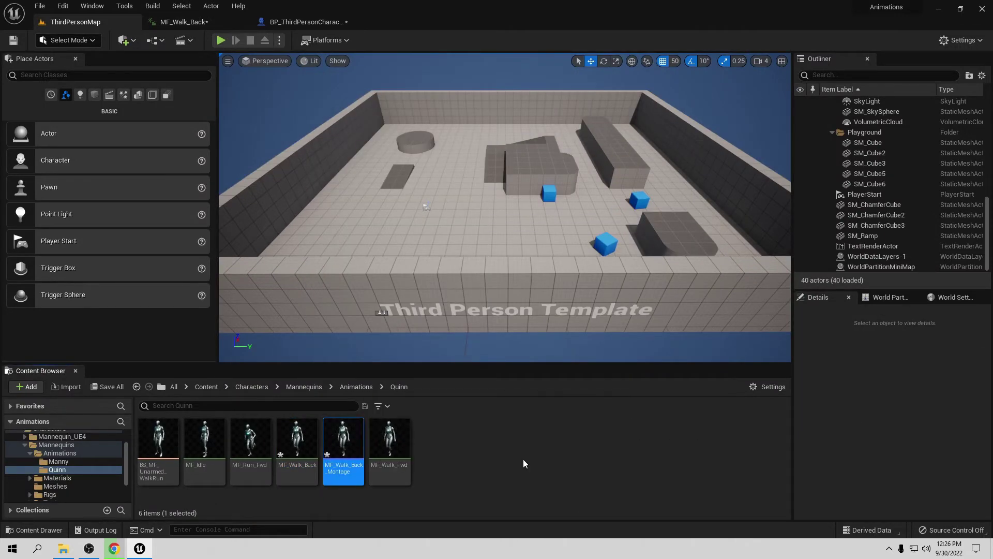
Step: Assign MF_Walk_Back_Montage as the Anim Montage of the Play Anim Montage node in BP_ThirdPersonCharacter
{"action": "left_click", "coordinate": [299, 22]}
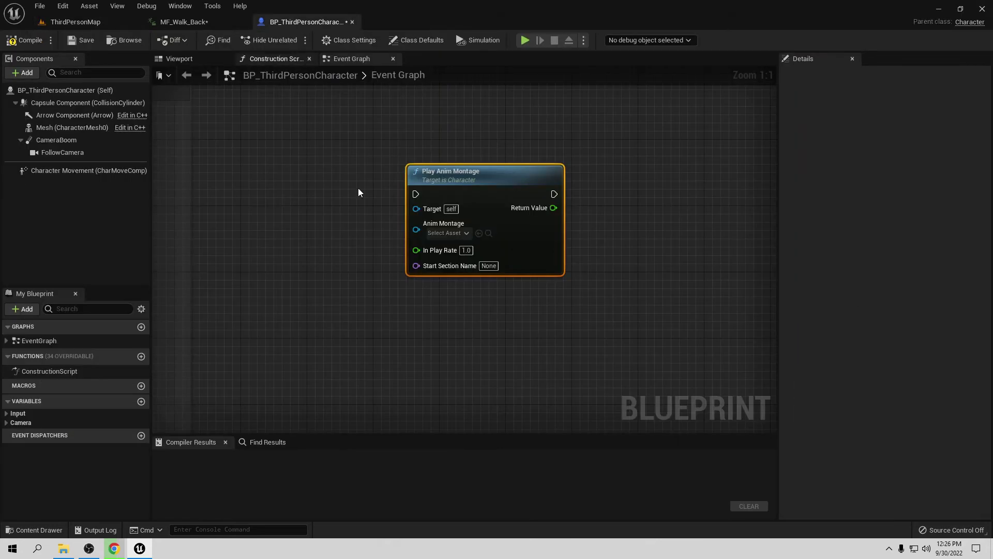
{"action": "left_click", "coordinate": [480, 234]}
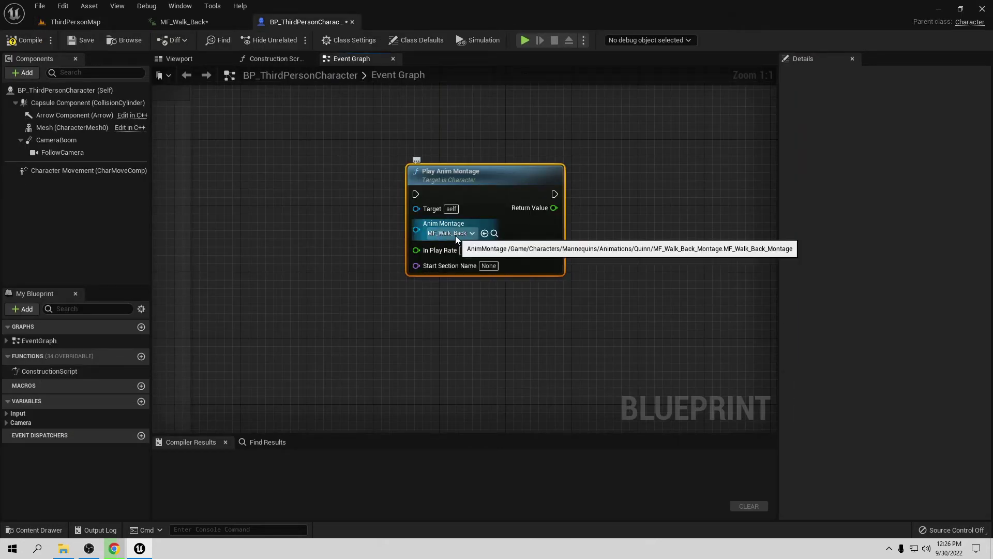
{"action": "left_click", "coordinate": [471, 233]}
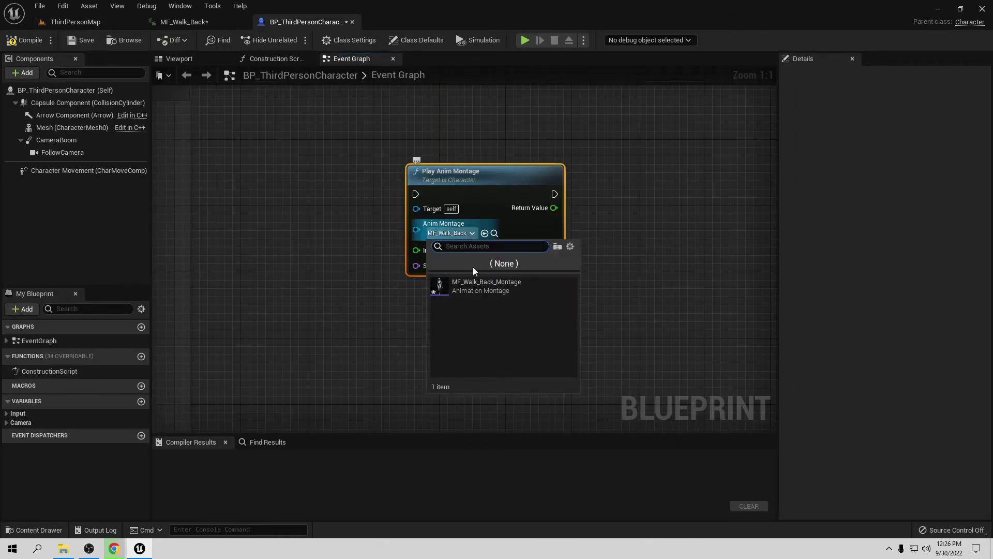
{"action": "left_click", "coordinate": [371, 291]}
{"action": "left_click", "coordinate": [371, 290]}
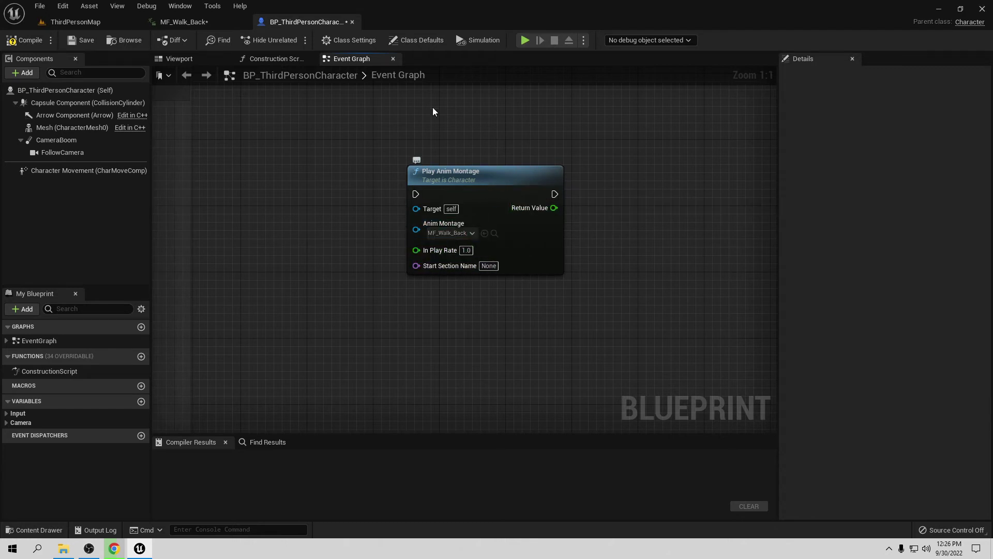
Step: Add a Play Montage node above the Play Anim Montage node and connect the Mesh component to its In Skeletal Mesh Component input
{"action": "left_click_drag", "start_coordinate": [465, 227], "coordinate": [506, 327]}
{"action": "right_click", "coordinate": [493, 206]}
{"action": "type", "text": "play"}
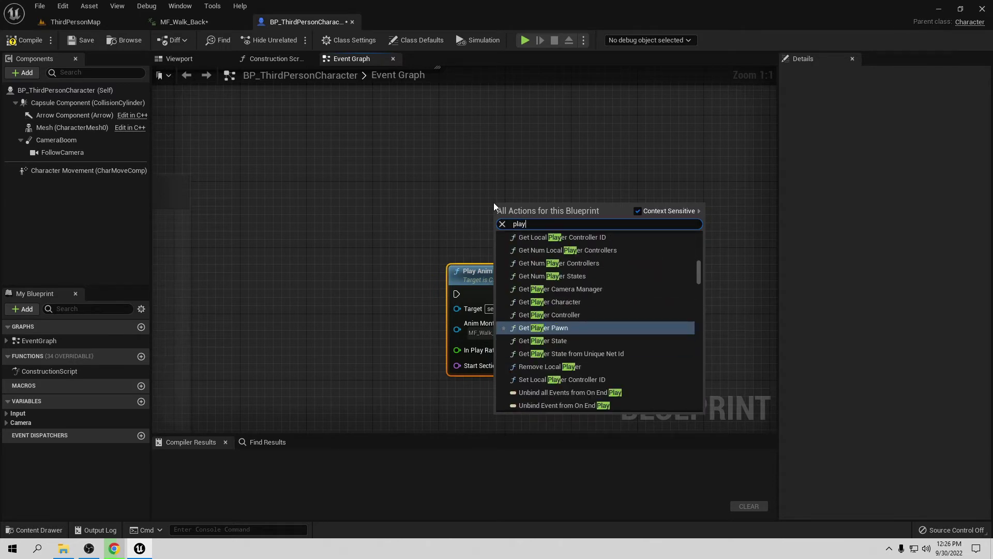
{"action": "type", "text": " anim"}
{"action": "scroll", "coordinate": [554, 305], "scroll_direction": "up", "scroll_amount": 4}
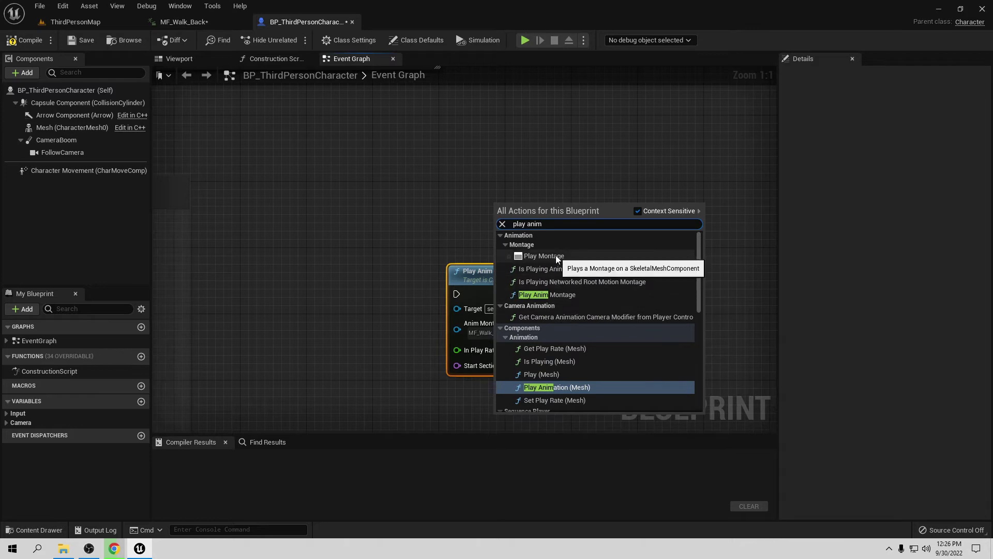
{"action": "left_click", "coordinate": [556, 256]}
{"action": "left_click_drag", "start_coordinate": [553, 237], "coordinate": [534, 144]}
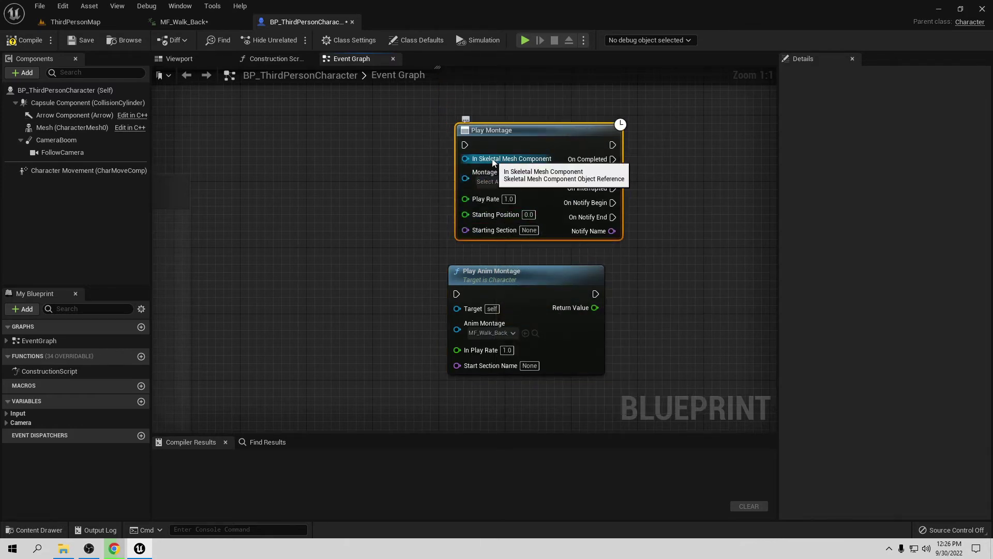
{"action": "left_click_drag", "start_coordinate": [70, 127], "coordinate": [466, 159]}
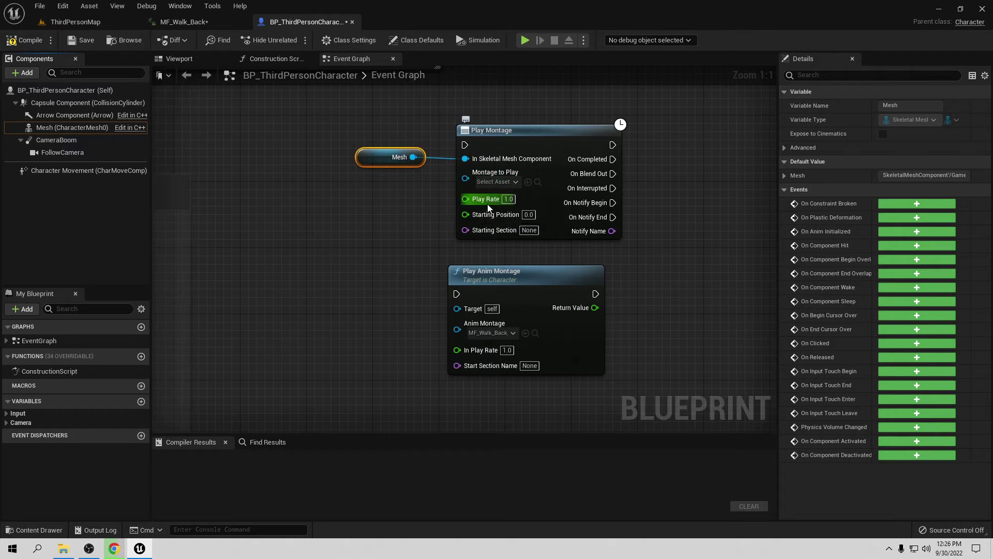
{"action": "right_click_drag", "start_coordinate": [446, 217], "coordinate": [438, 287]}
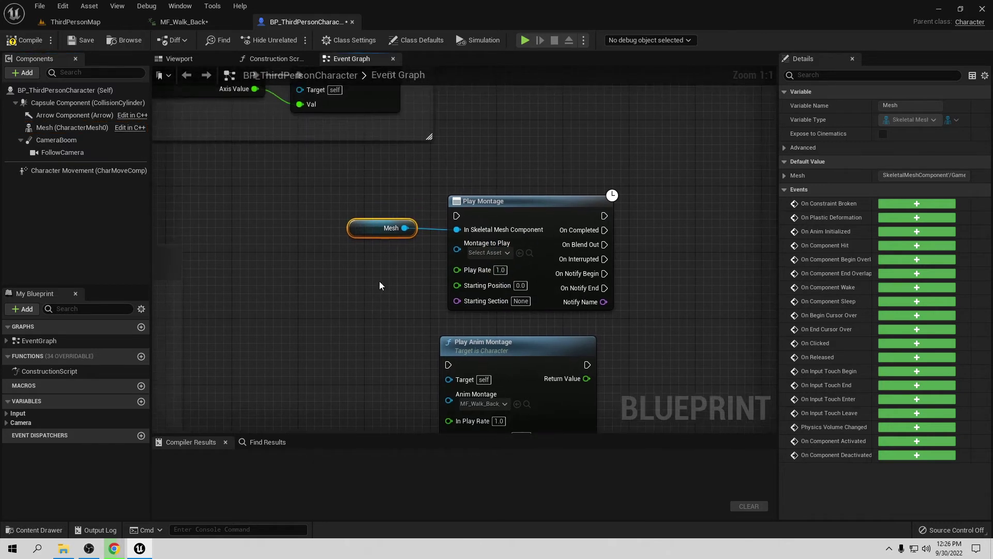
Step: Find the Jog_Fwd_Rifle animation in the AnimStarterPack content folder and open it
{"action": "left_click", "coordinate": [76, 22]}
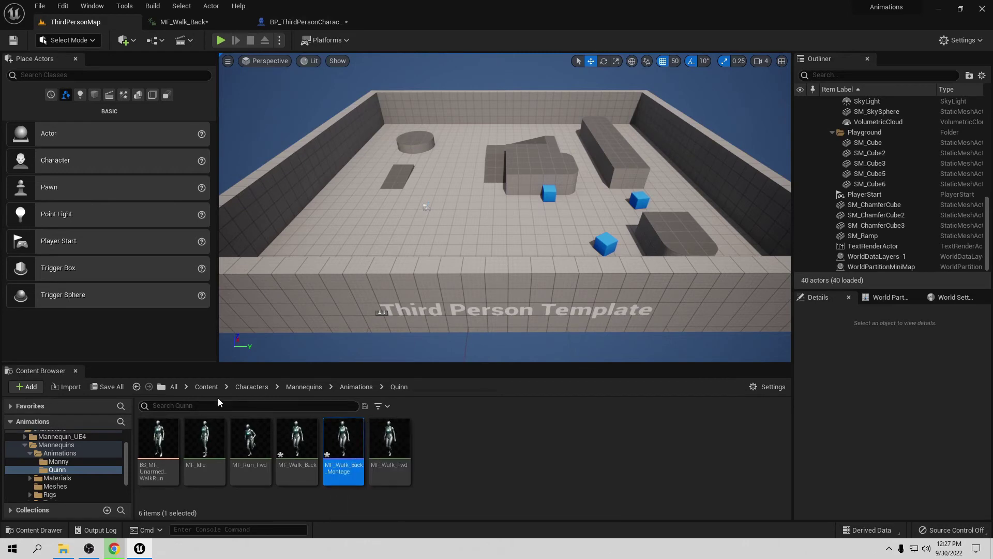
{"action": "left_click", "coordinate": [207, 386]}
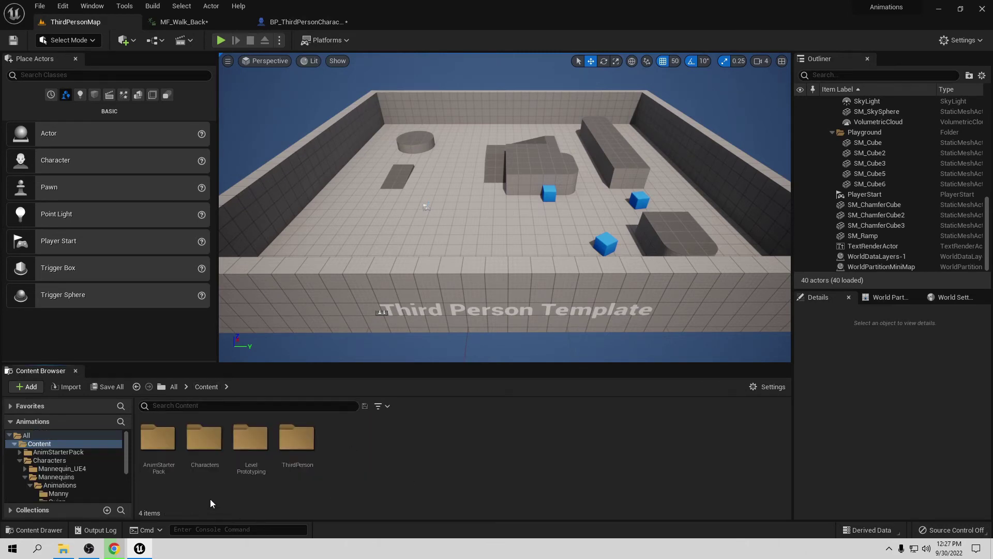
{"action": "double_click", "coordinate": [160, 454]}
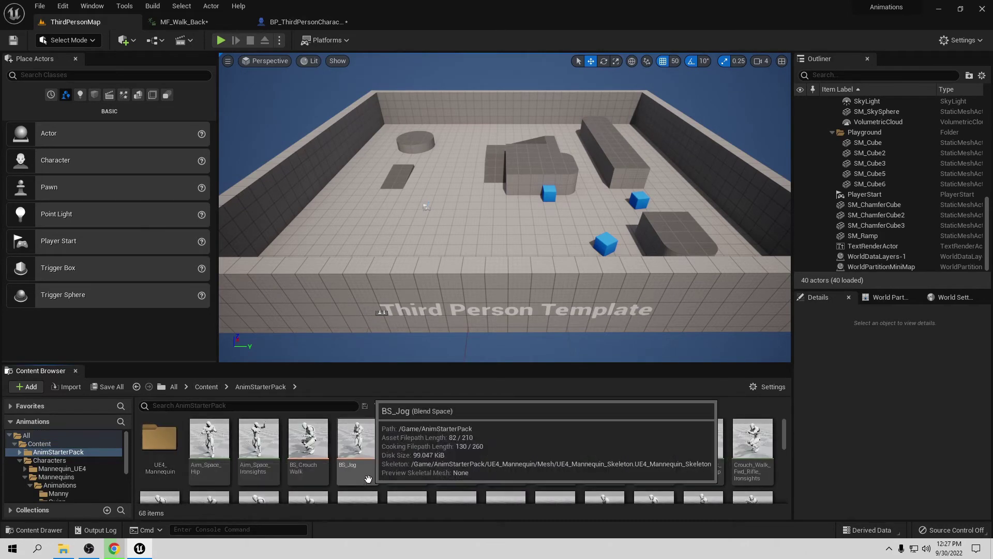
{"action": "scroll", "coordinate": [568, 475], "scroll_direction": "down", "scroll_amount": 1}
{"action": "scroll", "coordinate": [568, 475], "scroll_direction": "down", "scroll_amount": 5}
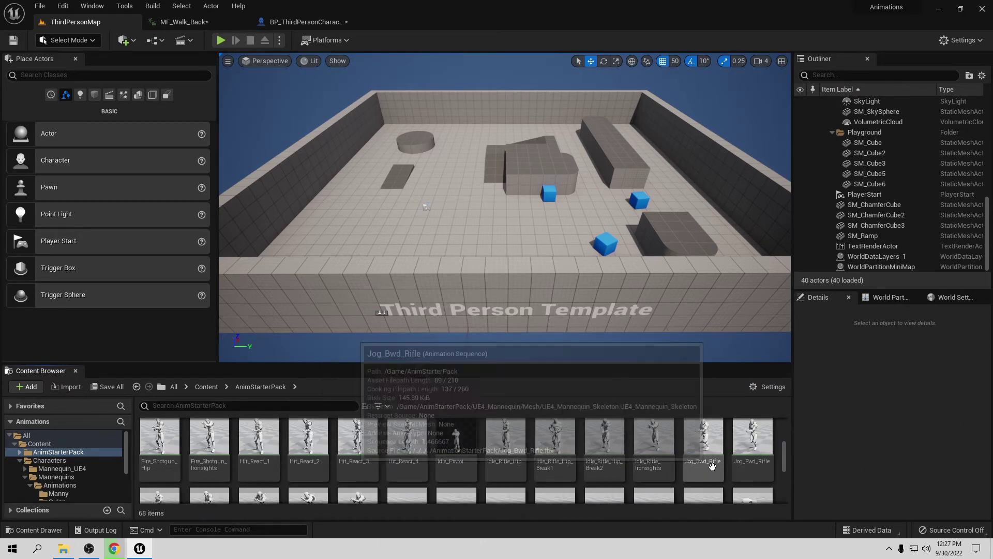
{"action": "scroll", "coordinate": [646, 458], "scroll_direction": "down", "scroll_amount": 3}
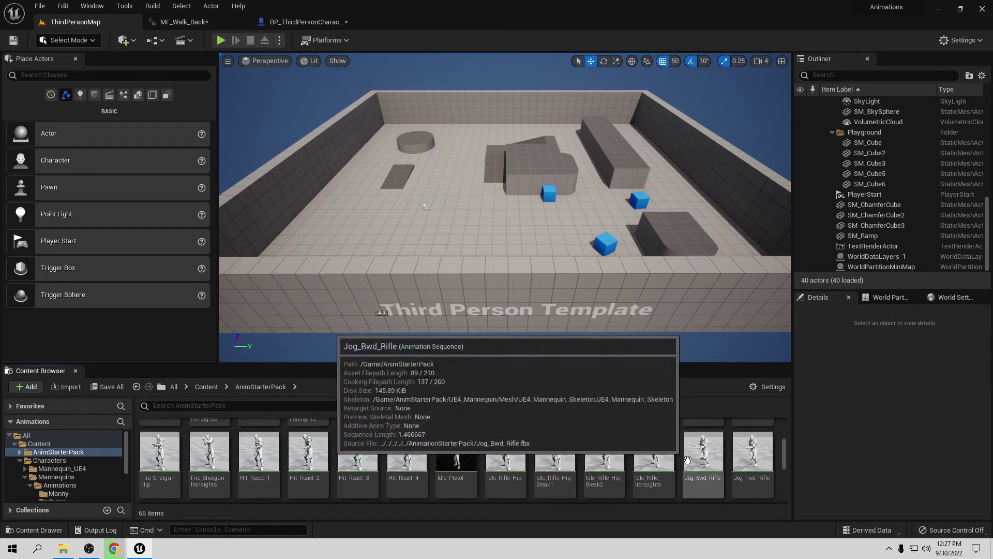
{"action": "scroll", "coordinate": [756, 466], "scroll_direction": "up", "scroll_amount": 2}
{"action": "double_click", "coordinate": [756, 467]}
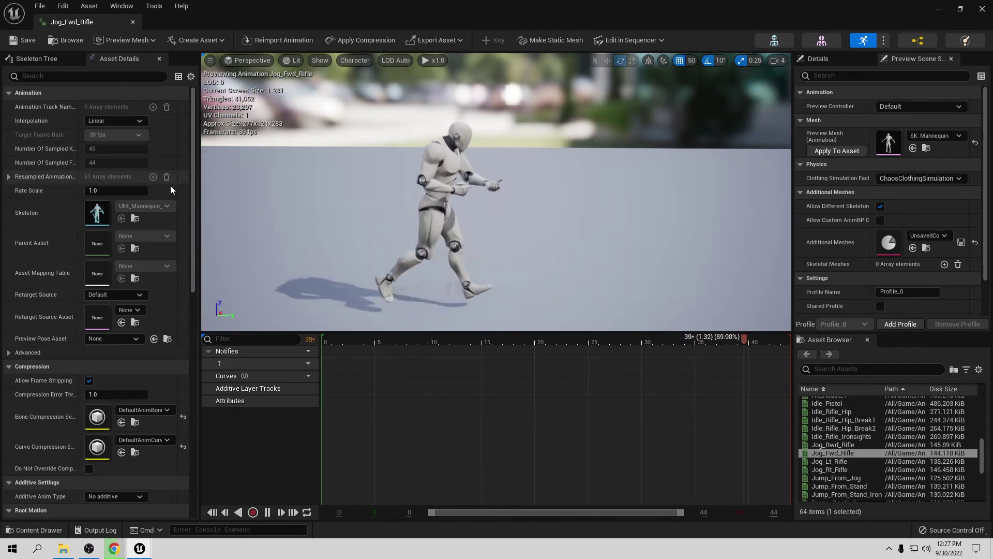
Step: Set the Rate Scale of the Jog_Fwd_Rifle animation to -1.0 and close its editor
{"action": "left_click", "coordinate": [114, 190]}
{"action": "type", "text": "-1"}
{"action": "key", "text": "Return"}
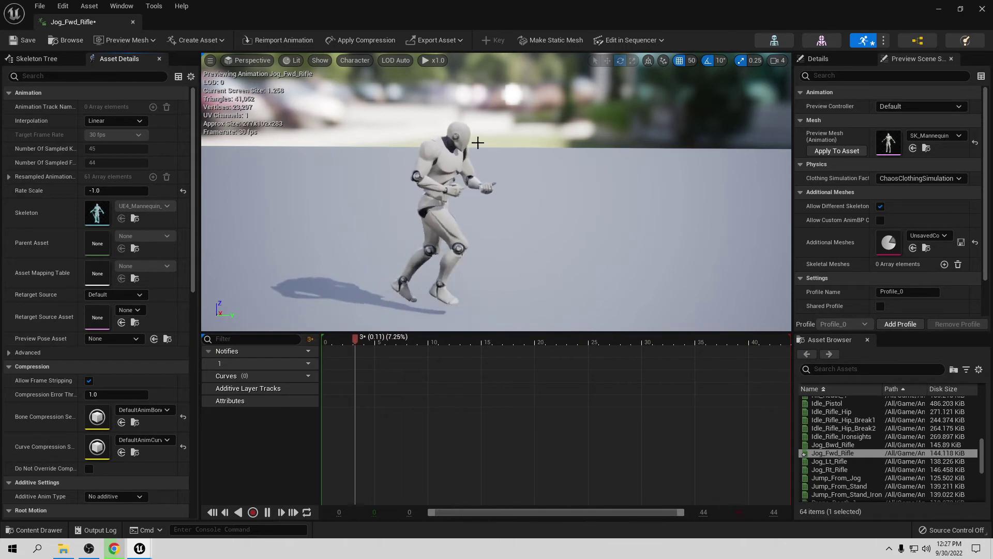
{"action": "left_click", "coordinate": [133, 21]}
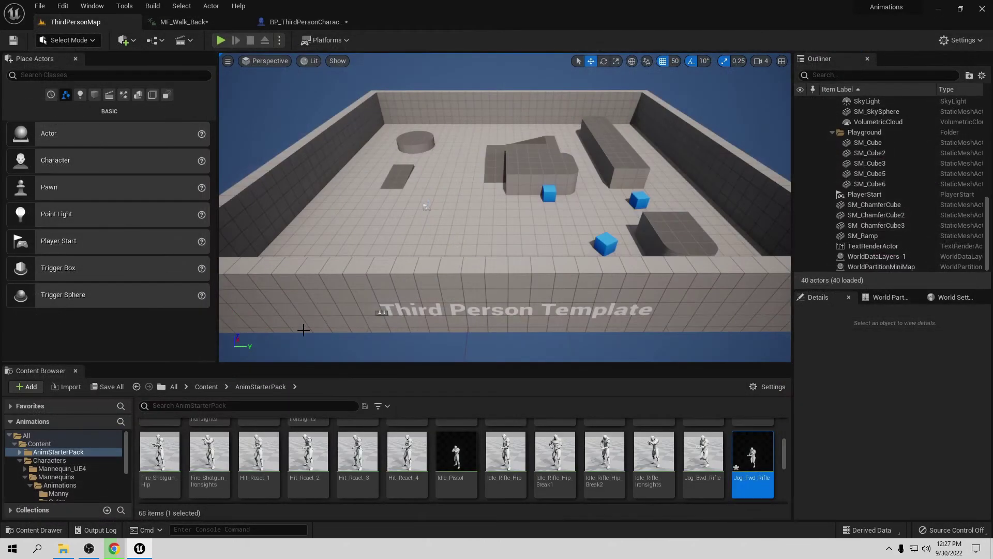
{"action": "scroll", "coordinate": [446, 488], "scroll_direction": "up", "scroll_amount": 5}
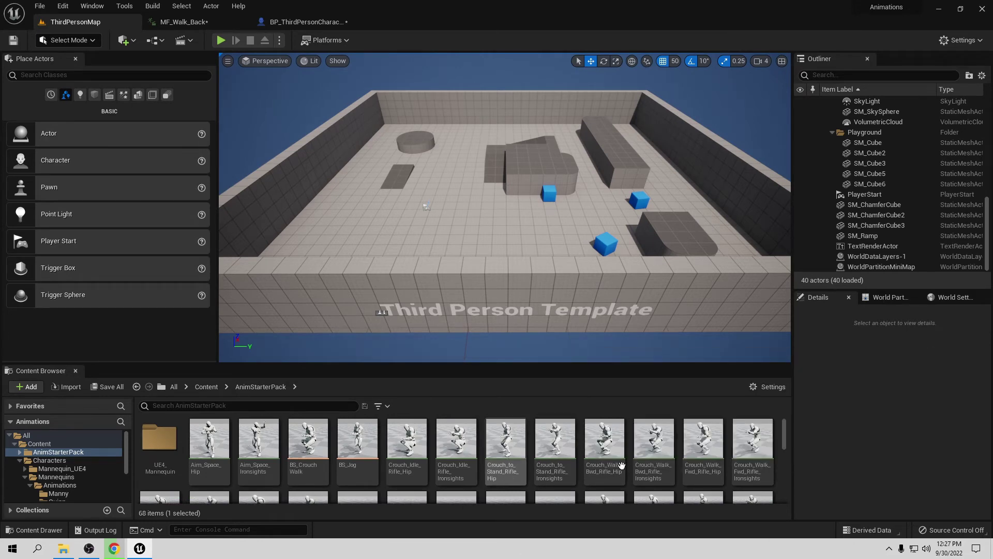
{"action": "scroll", "coordinate": [462, 468], "scroll_direction": "down", "scroll_amount": 5}
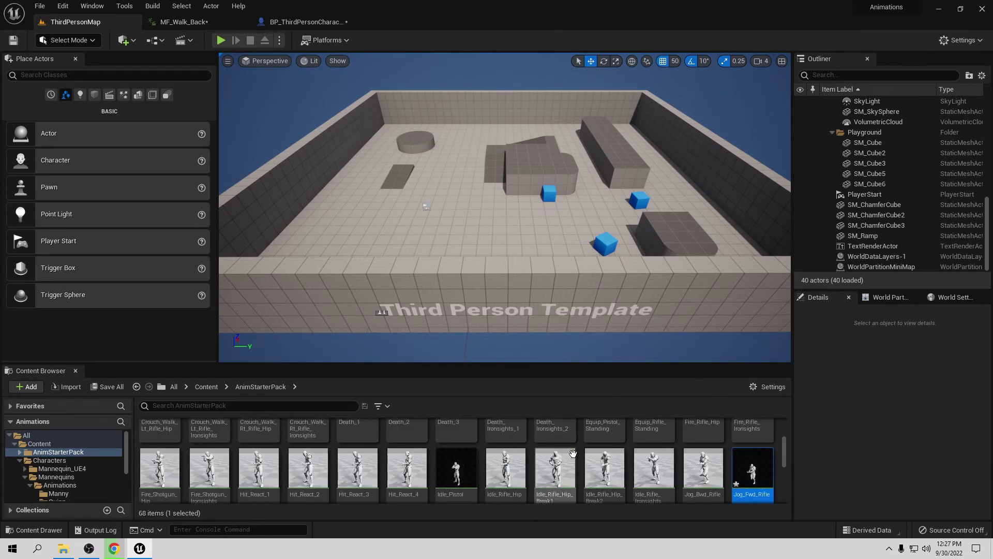
{"action": "scroll", "coordinate": [517, 455], "scroll_direction": "up", "scroll_amount": 5}
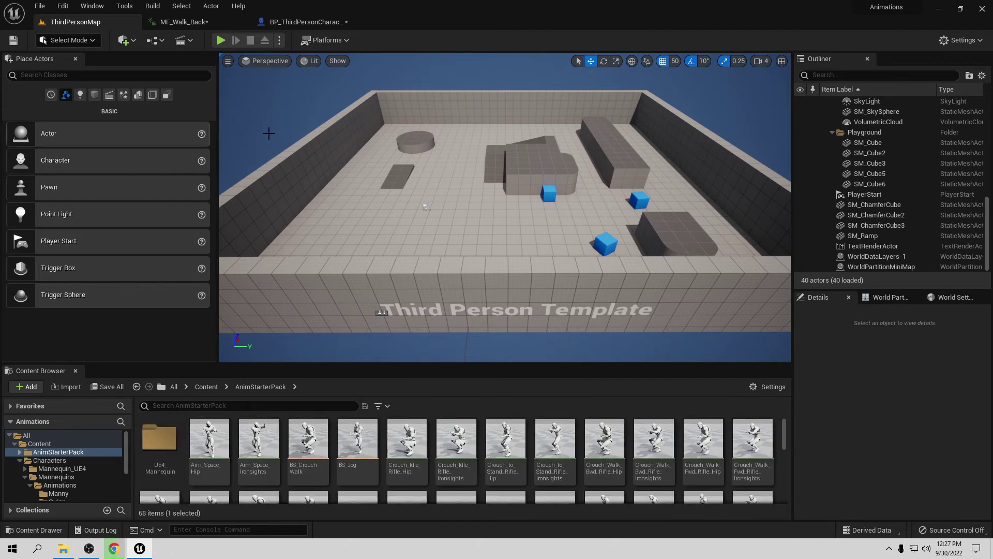
Step: Close the MF_Walk_Back animation editor and the BP_ThirdPersonCharacter blueprint editor
{"action": "left_click", "coordinate": [210, 23]}
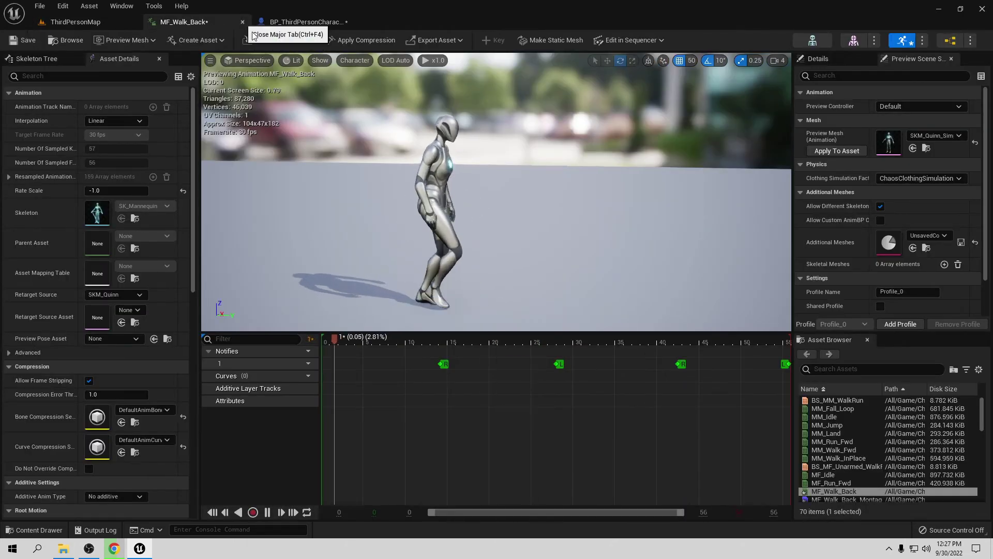
{"action": "left_click", "coordinate": [242, 21]}
{"action": "left_click", "coordinate": [242, 22]}
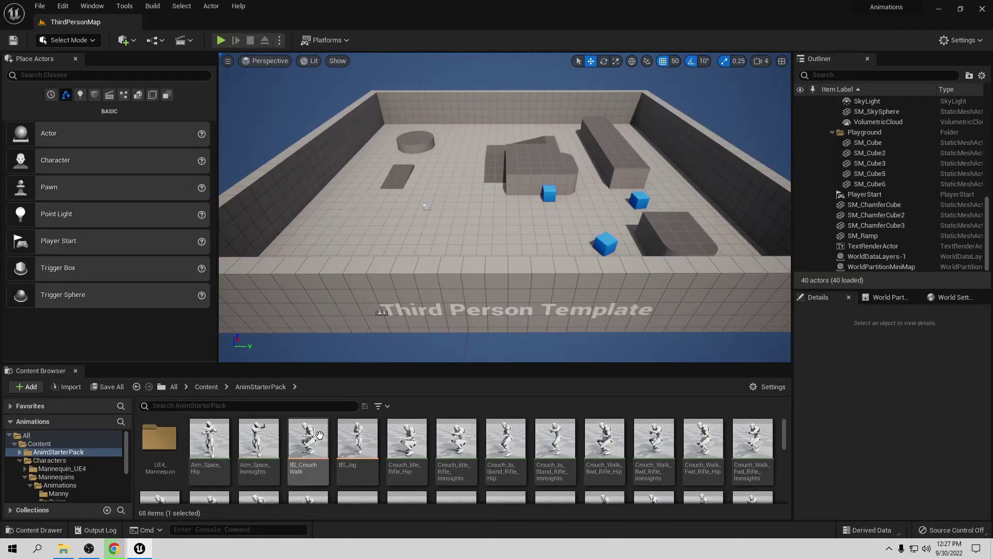
Step: Open the ABP_Manny animation blueprint from Content/Characters/Mannequins/Animations and show its AnimGraph
{"action": "left_click", "coordinate": [213, 388]}
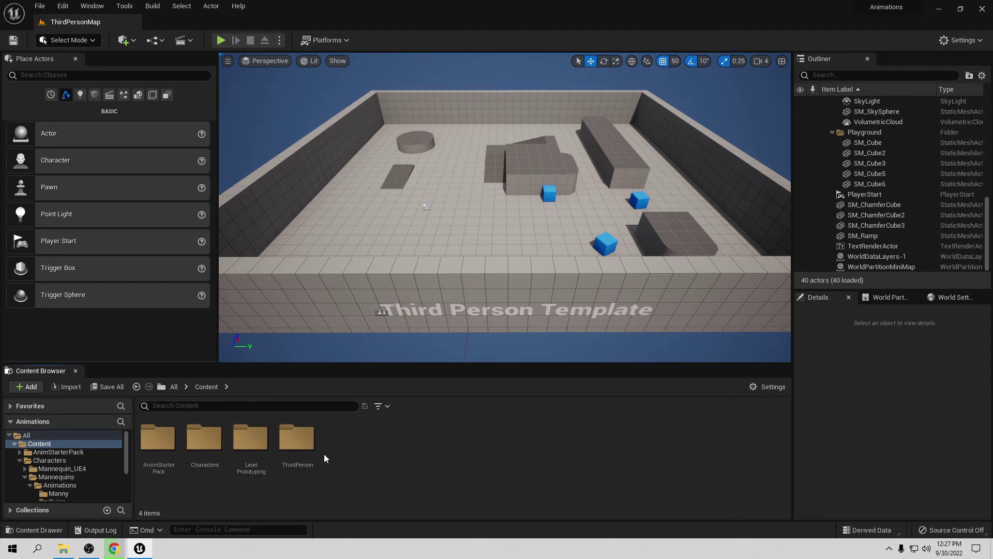
{"action": "double_click", "coordinate": [204, 439]}
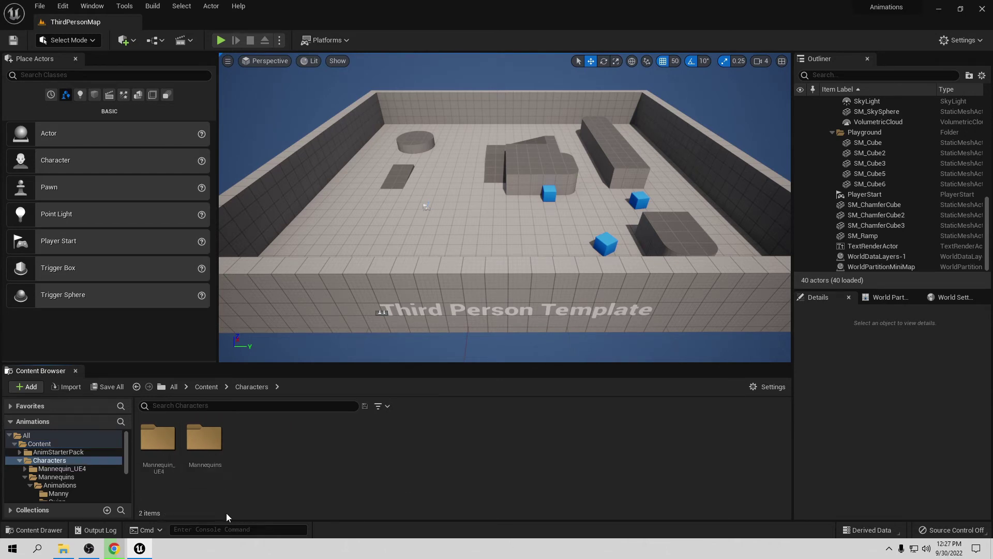
{"action": "double_click", "coordinate": [205, 439]}
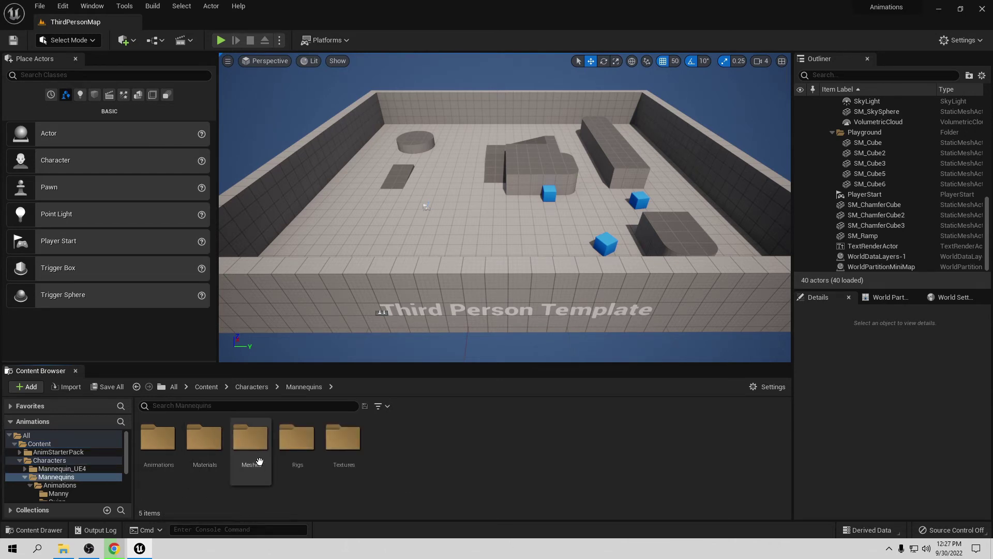
{"action": "double_click", "coordinate": [173, 446]}
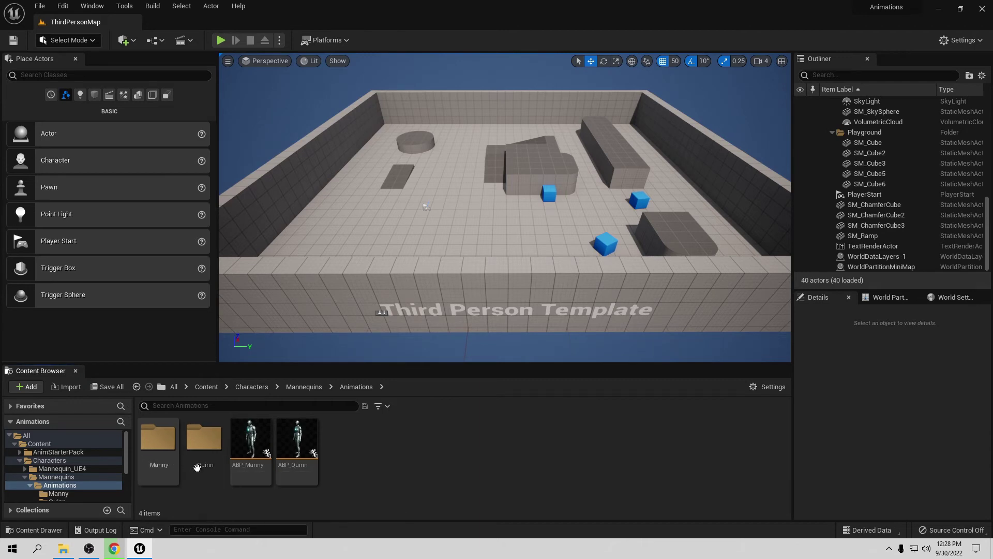
{"action": "left_click", "coordinate": [253, 453]}
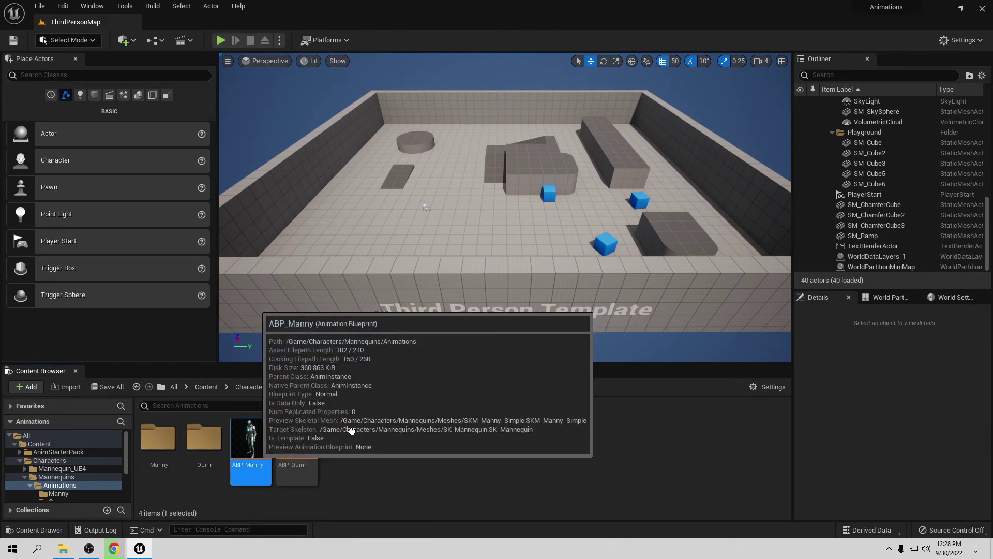
{"action": "double_click", "coordinate": [254, 453]}
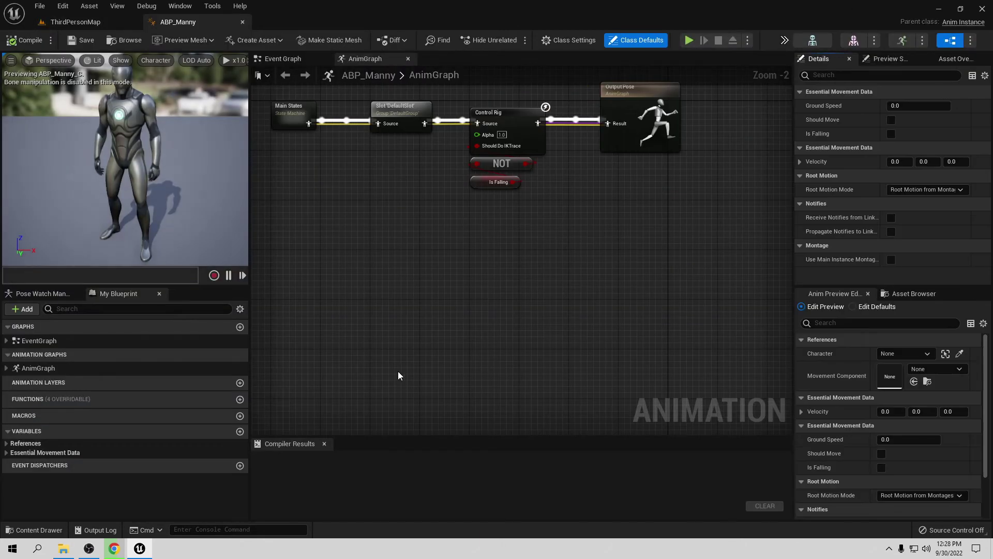
{"action": "left_click", "coordinate": [288, 58]}
{"action": "left_click", "coordinate": [343, 61]}
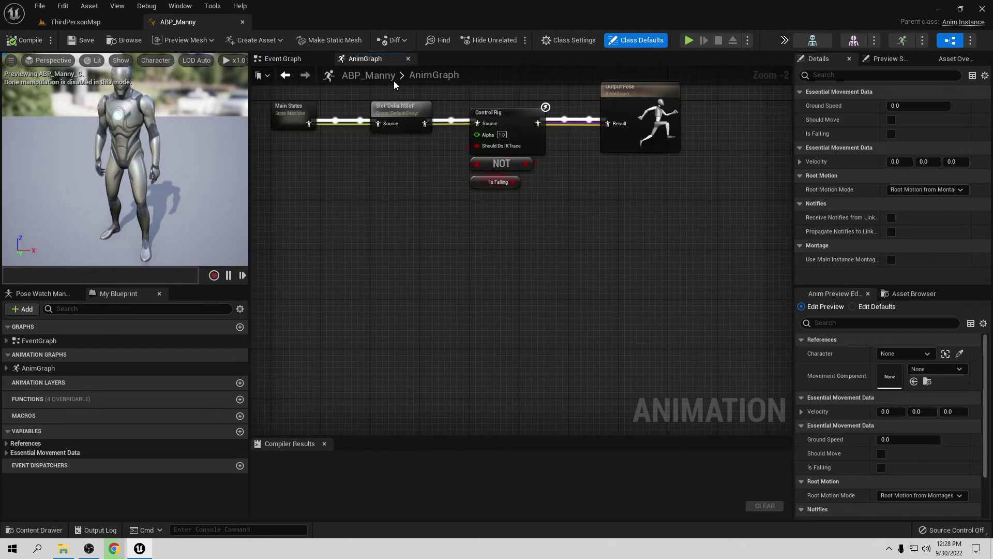
{"action": "right_click_drag", "start_coordinate": [431, 243], "coordinate": [495, 311]}
{"action": "scroll", "coordinate": [470, 350], "scroll_direction": "up", "scroll_amount": 2}
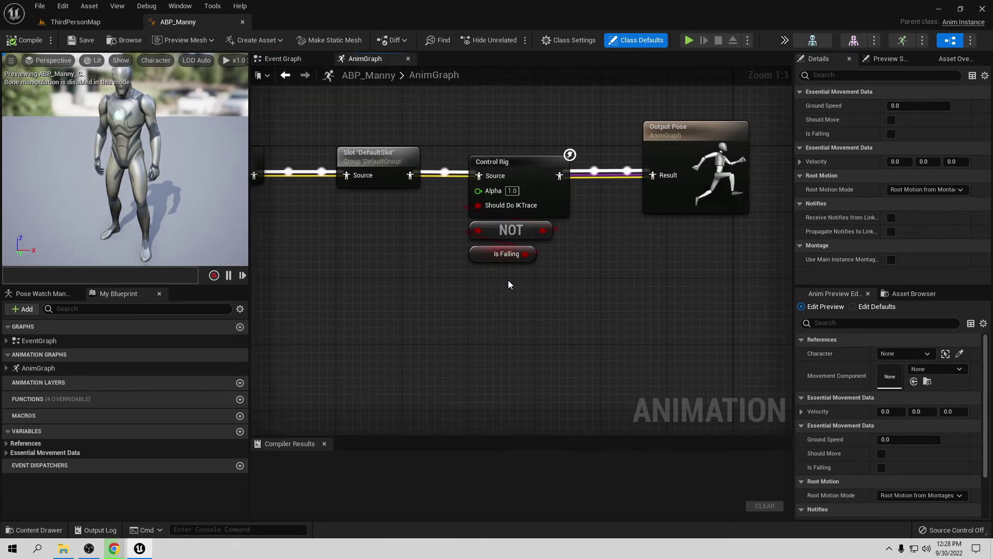
Step: Examine the Mirror Find Replace Expressions array in the project's Engine Animation settings, and close the settings
{"action": "left_click", "coordinate": [62, 6]}
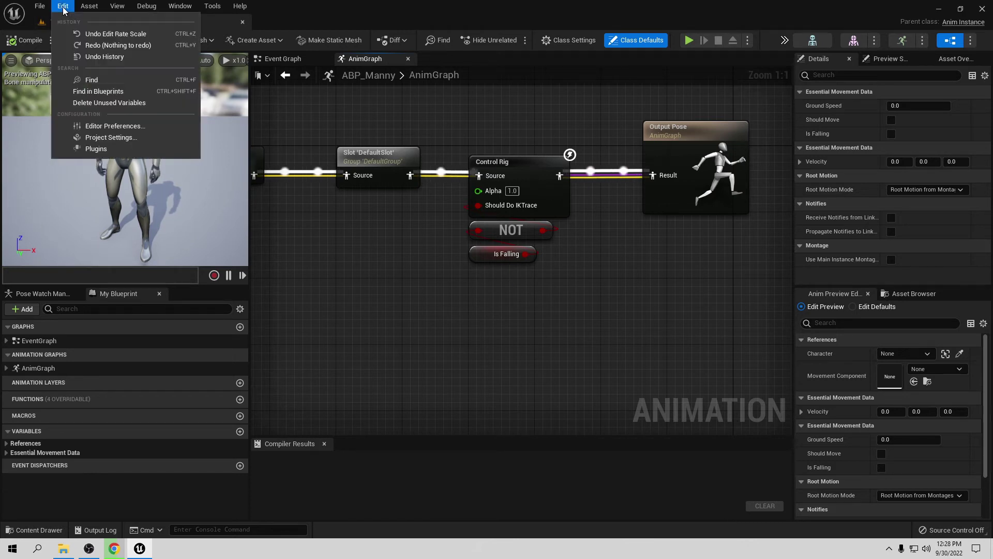
{"action": "left_click", "coordinate": [107, 136]}
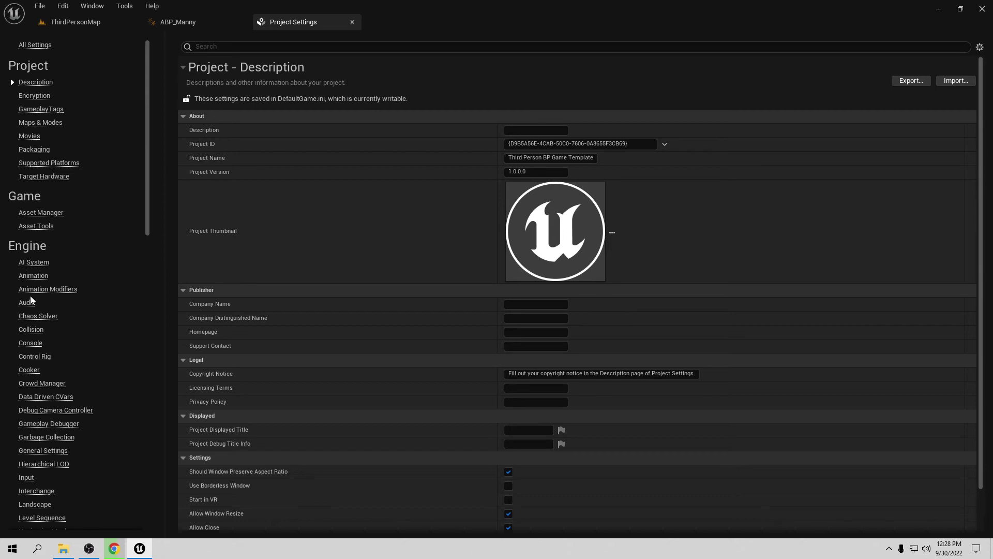
{"action": "left_click", "coordinate": [34, 278]}
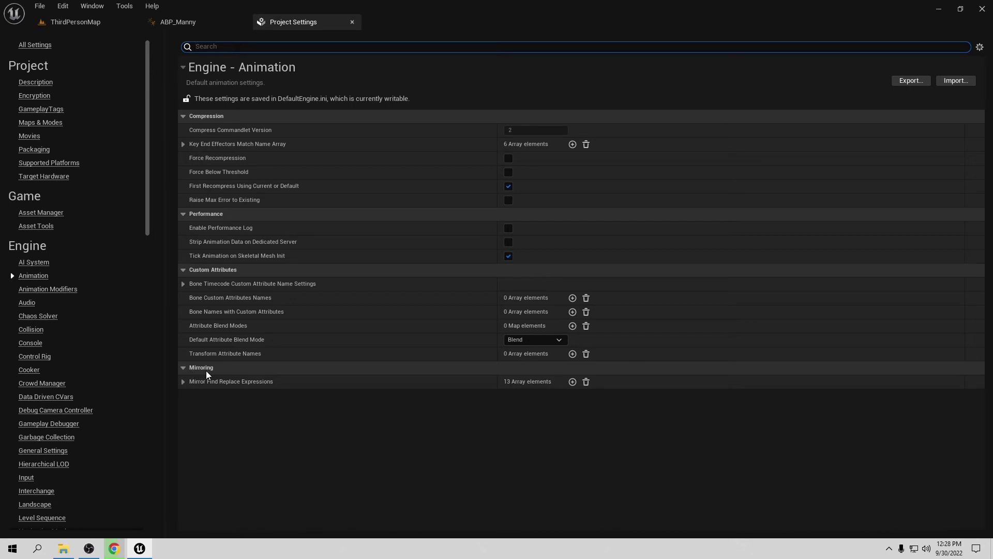
{"action": "left_click", "coordinate": [183, 381]}
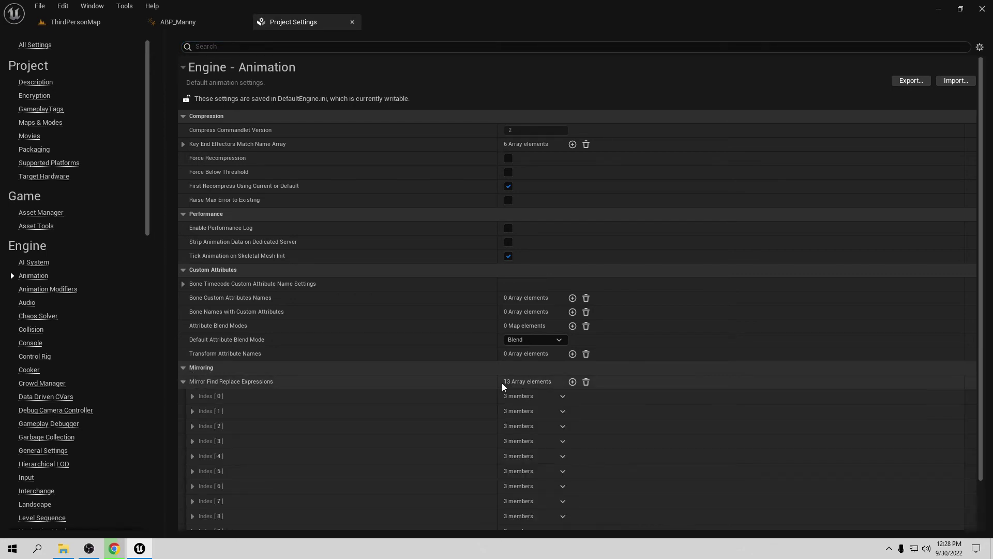
{"action": "scroll", "coordinate": [441, 394], "scroll_direction": "down", "scroll_amount": 2}
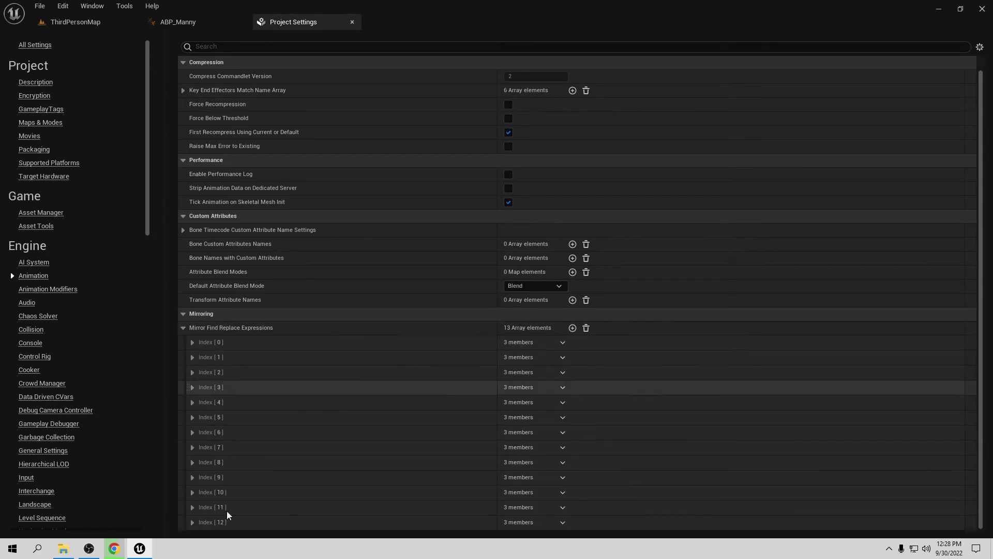
{"action": "left_click", "coordinate": [352, 22]}
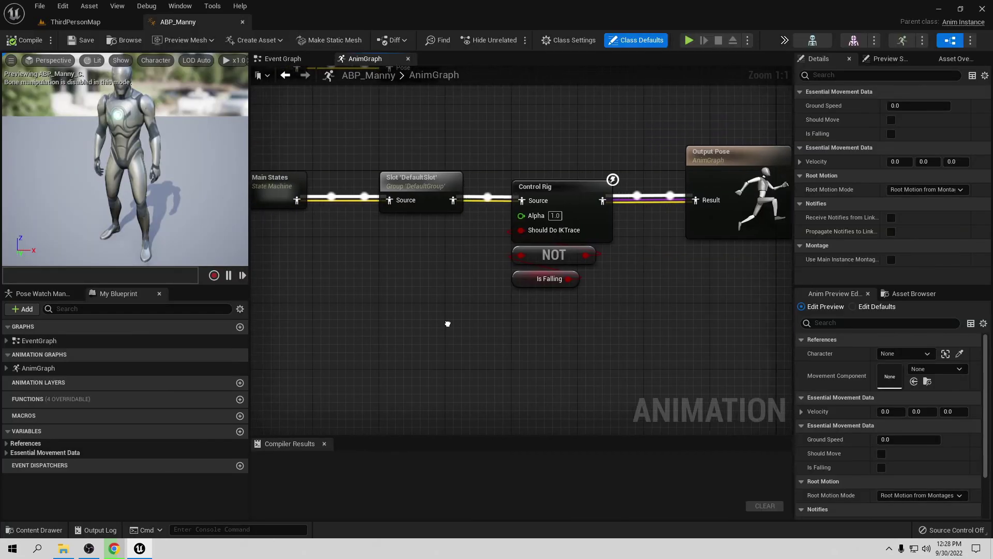
Step: Look through the animation and pose assets available to ABP_Manny as far as the Manny foot assets
{"action": "right_click_drag", "start_coordinate": [447, 323], "coordinate": [467, 313]}
{"action": "scroll", "coordinate": [905, 421], "scroll_direction": "down", "scroll_amount": 1}
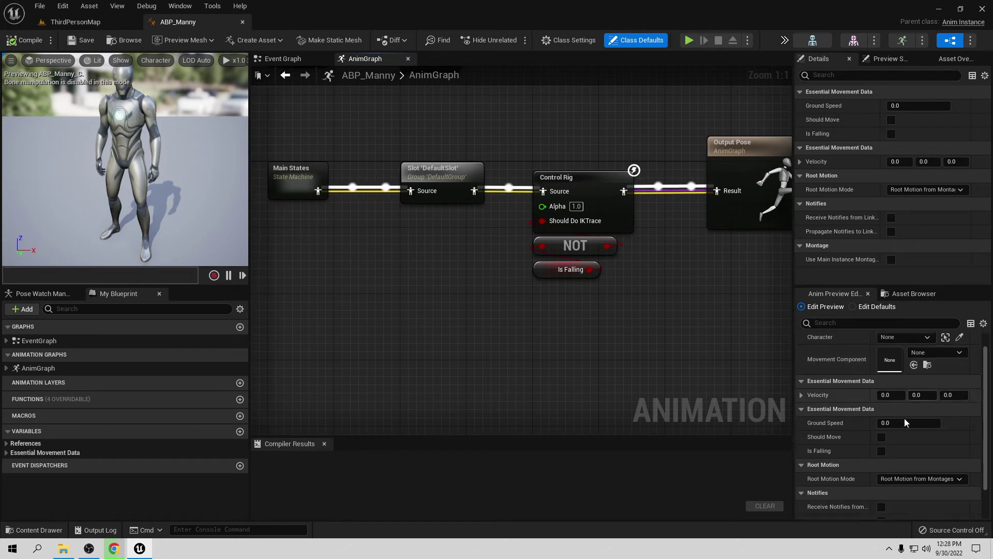
{"action": "scroll", "coordinate": [906, 422], "scroll_direction": "down", "scroll_amount": 2}
{"action": "left_click", "coordinate": [914, 293]}
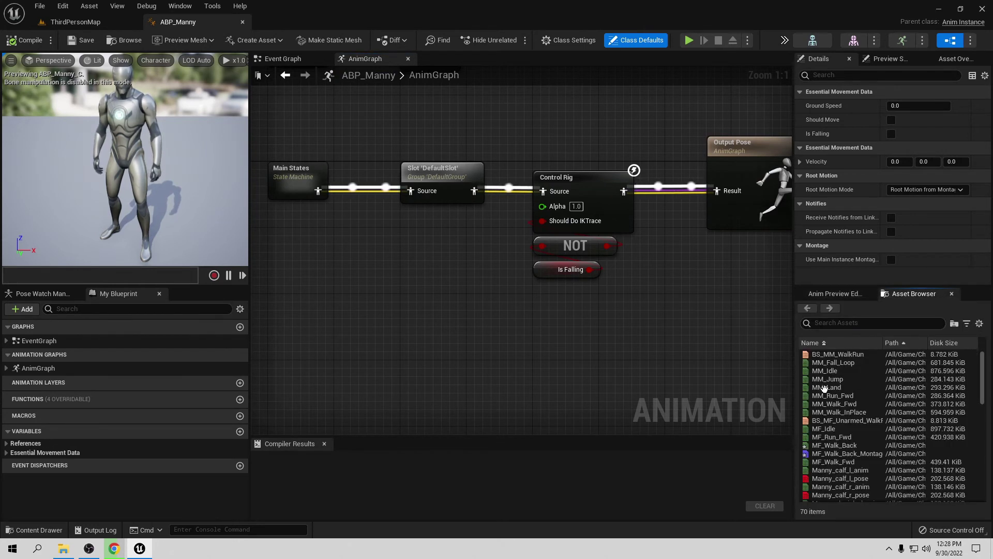
{"action": "scroll", "coordinate": [849, 388], "scroll_direction": "down", "scroll_amount": 2}
{"action": "scroll", "coordinate": [868, 386], "scroll_direction": "down", "scroll_amount": 3}
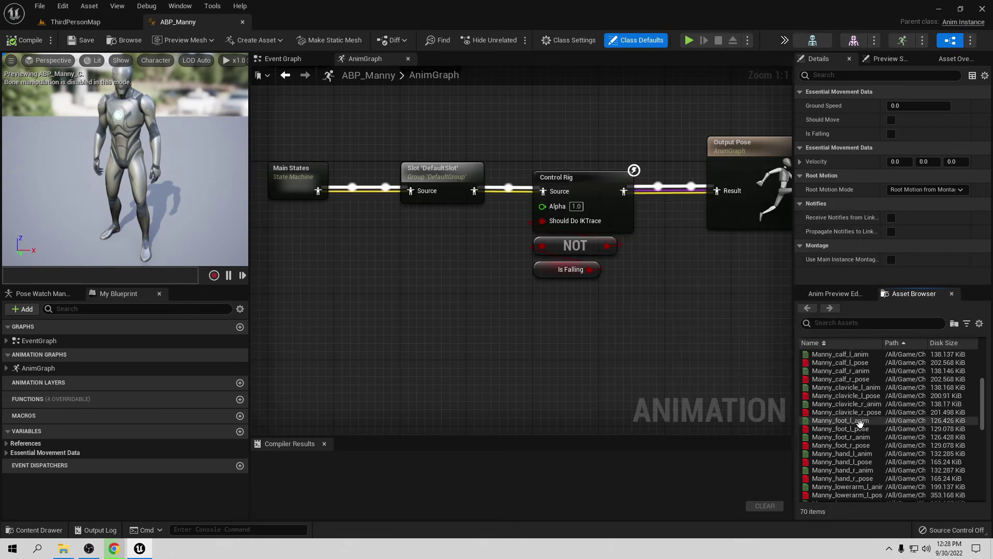
Step: Try the Manny_foot_l_pose and Manny_foot_l_anim assets as AnimGraph nodes, preview the foot animation, and delete both nodes
{"action": "left_click_drag", "start_coordinate": [859, 429], "coordinate": [398, 318]}
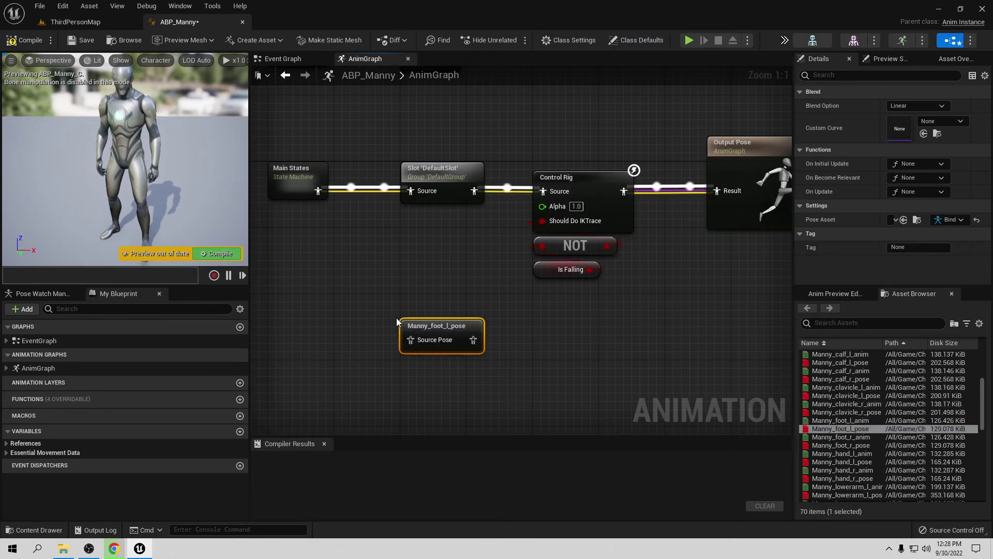
{"action": "key", "text": "Delete"}
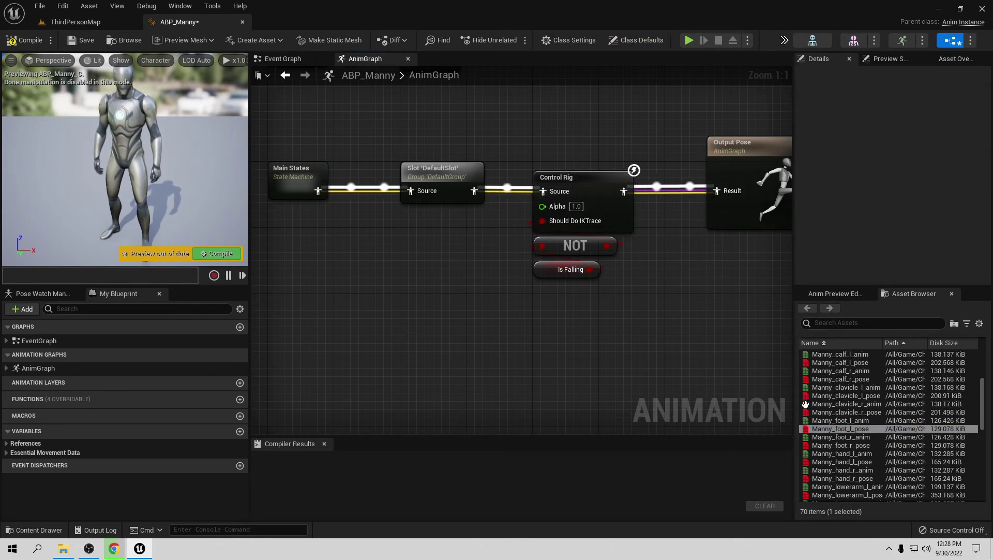
{"action": "left_click_drag", "start_coordinate": [840, 420], "coordinate": [478, 342]}
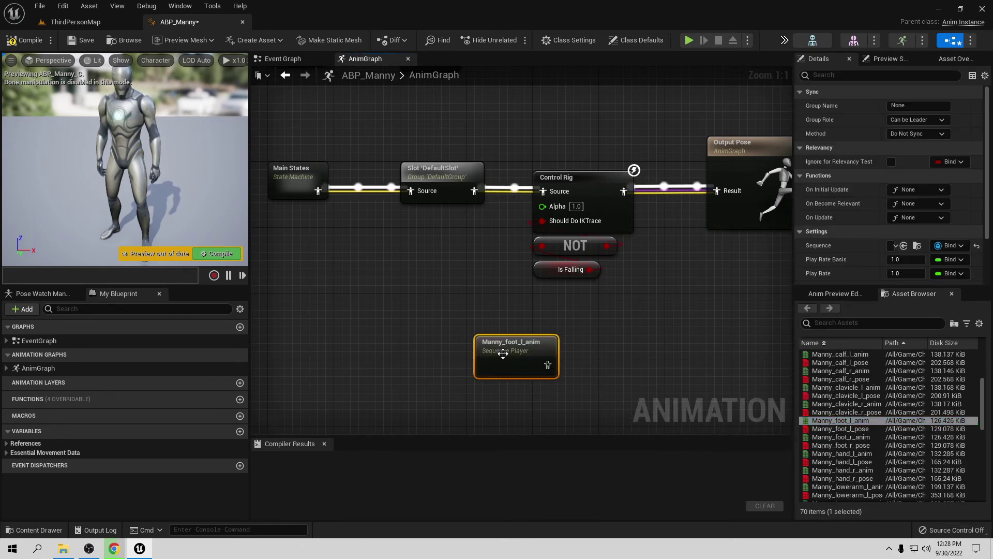
{"action": "double_click", "coordinate": [537, 362]}
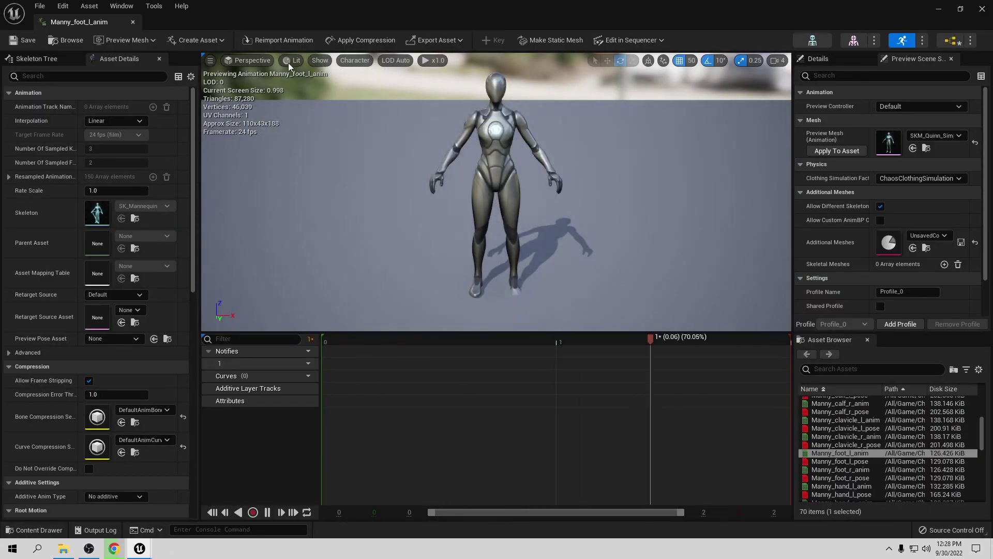
{"action": "left_click", "coordinate": [133, 22]}
{"action": "right_click", "coordinate": [526, 347]}
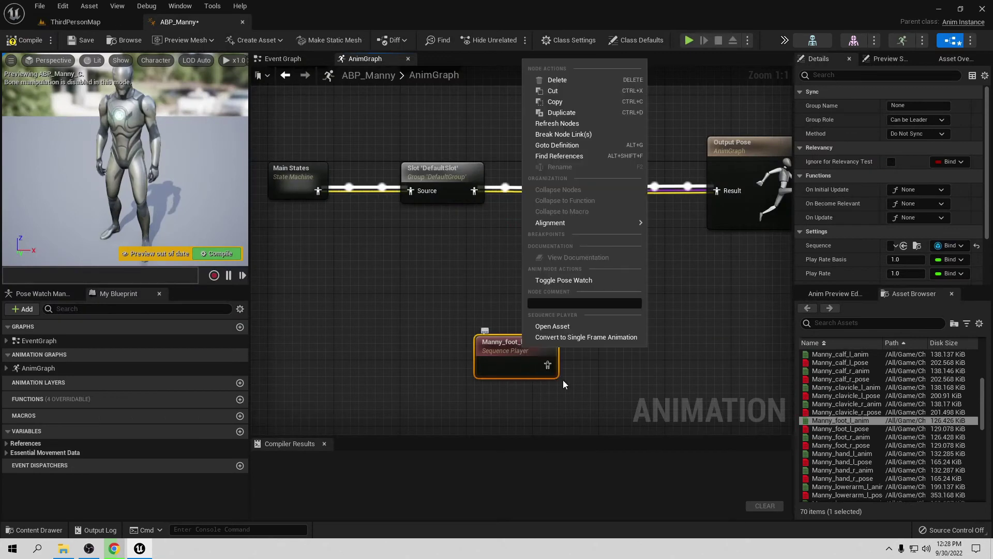
{"action": "left_click", "coordinate": [577, 394]}
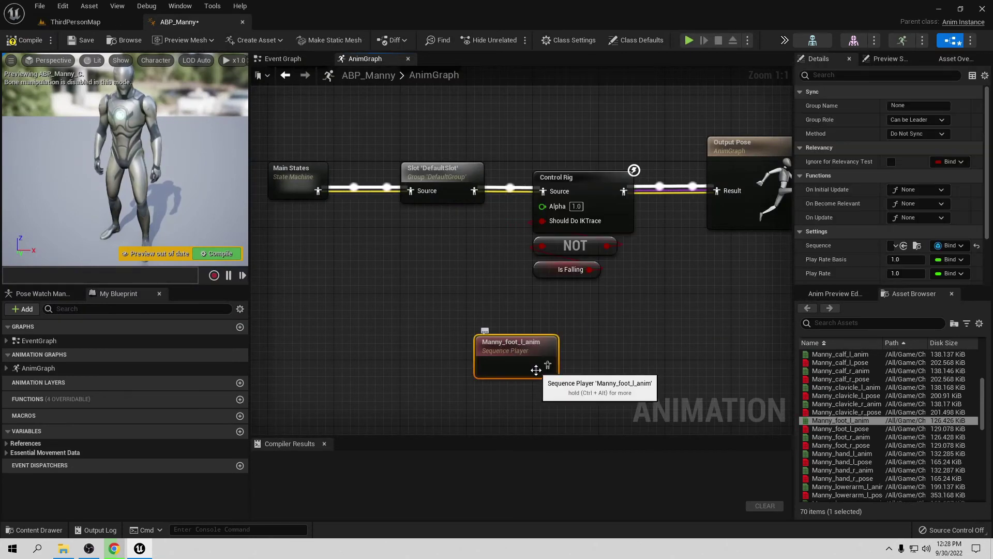
{"action": "key", "text": "Delete"}
Step: Add a Sequence Player node for Manny_thigh_l_anim in the empty area of the AnimGraph below the Control Rig node
{"action": "scroll", "coordinate": [869, 393], "scroll_direction": "down", "scroll_amount": 2}
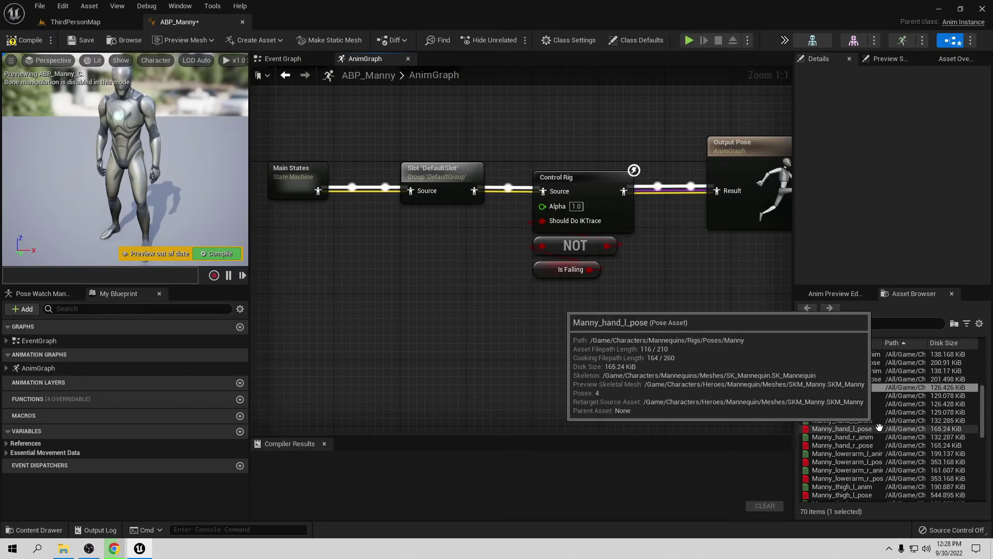
{"action": "scroll", "coordinate": [877, 433], "scroll_direction": "down", "scroll_amount": 5}
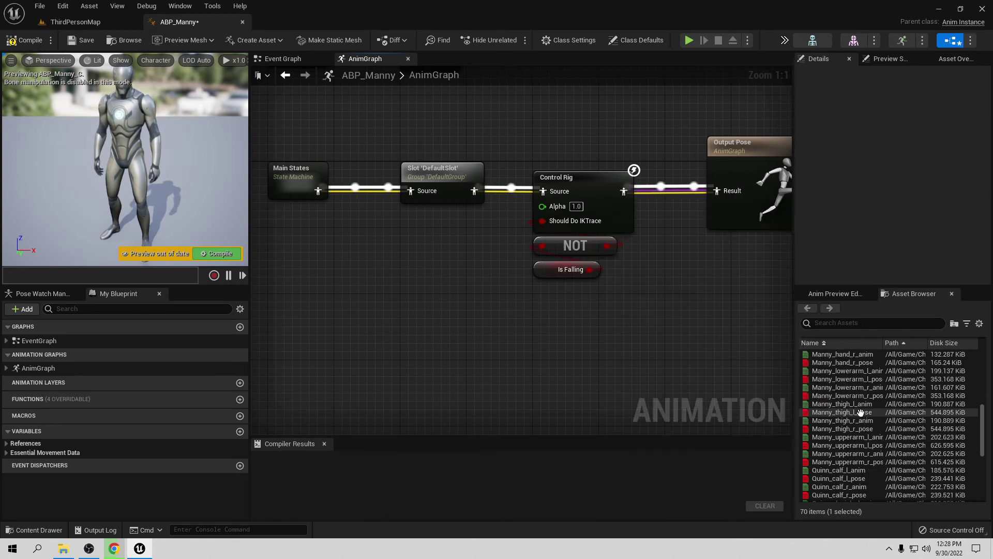
{"action": "left_click_drag", "start_coordinate": [863, 404], "coordinate": [535, 356]}
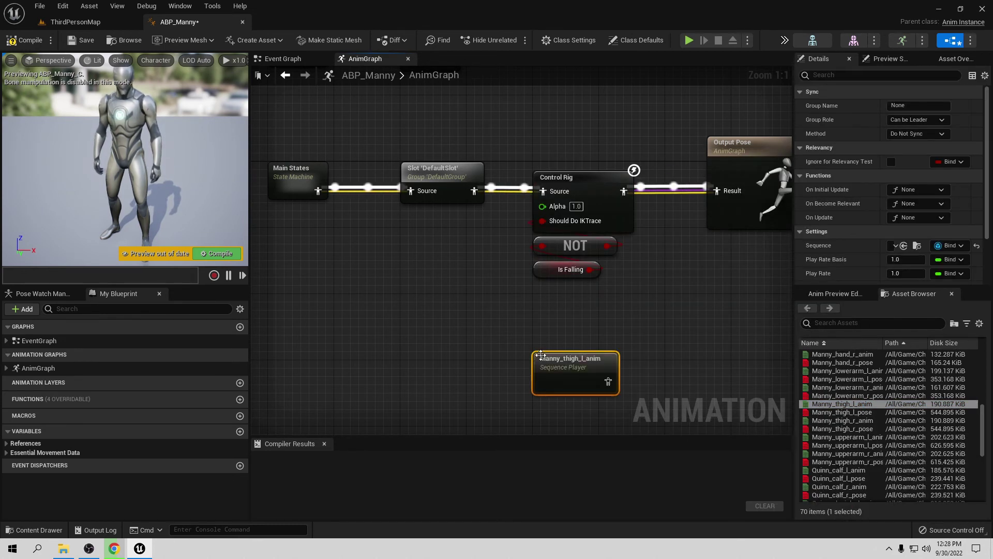
Step: Open the Manny_thigh_l_anim asset from its node and dock its editor beside the ABP_Manny editor
{"action": "double_click", "coordinate": [565, 368]}
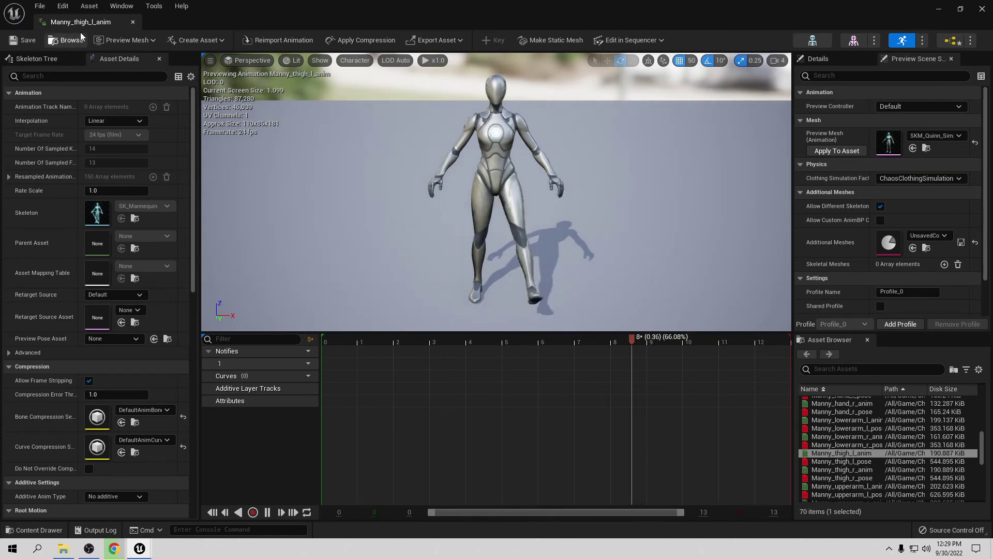
{"action": "left_click_drag", "start_coordinate": [92, 24], "coordinate": [302, 23]}
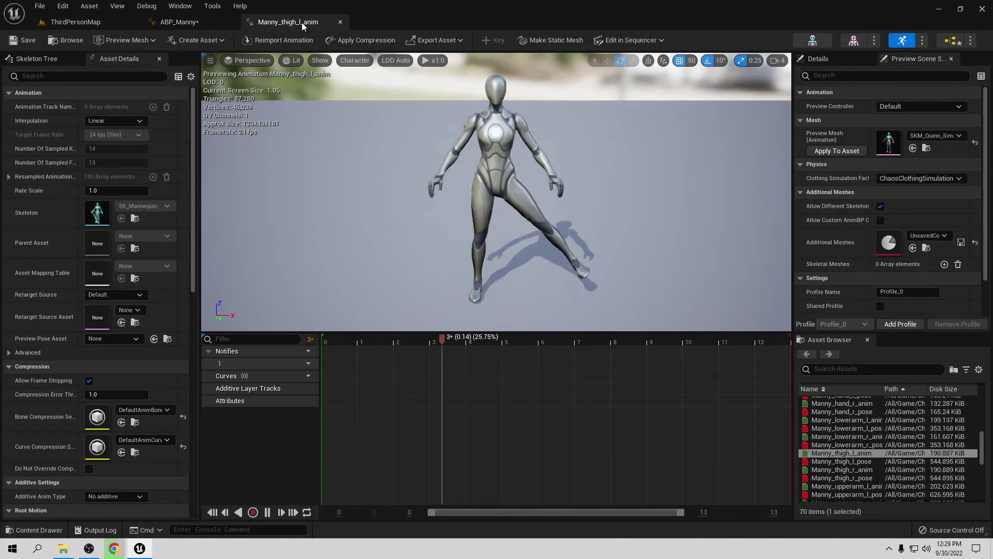
Step: Return to ABP_Manny's AnimGraph and move the Manny_thigh_l_anim node to below the Slot 'DefaultSlot' node
{"action": "left_click", "coordinate": [179, 21]}
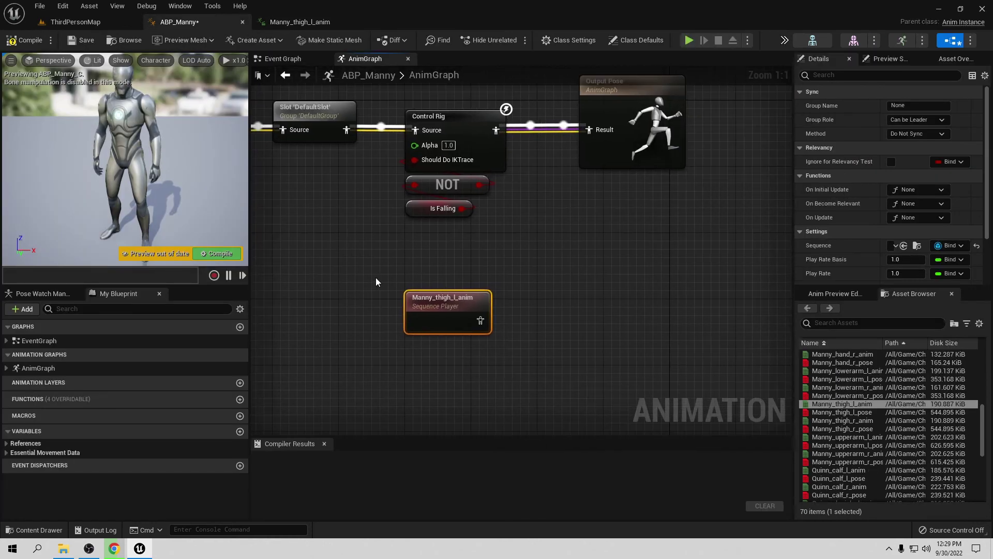
{"action": "left_click_drag", "start_coordinate": [448, 306], "coordinate": [379, 323]}
{"action": "key", "text": "Escape"}
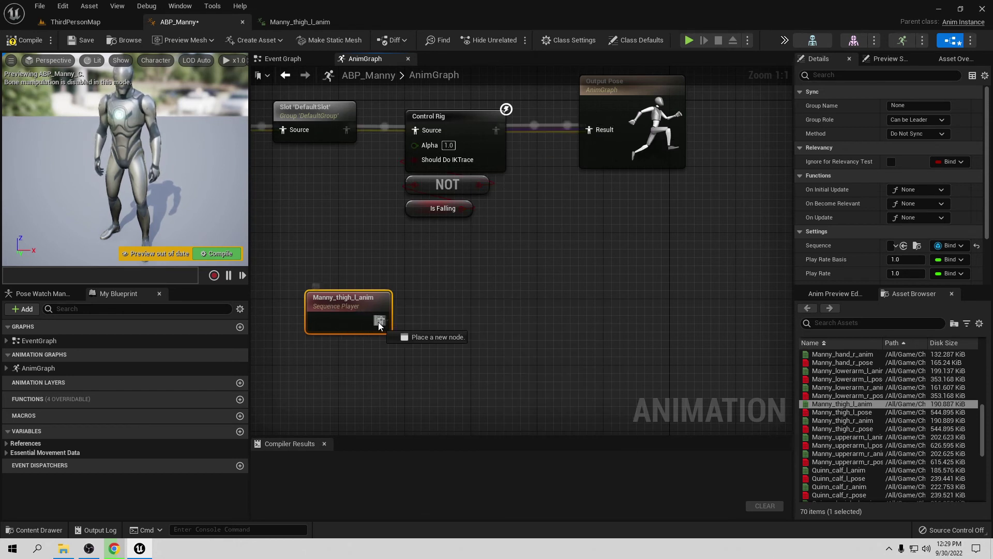
Step: Add a Mirror node after the Manny_thigh_l_anim player, connect it to the Output Pose result, and compile ABP_Manny
{"action": "left_click_drag", "start_coordinate": [453, 325], "coordinate": [455, 326]}
{"action": "type", "text": "mirr"}
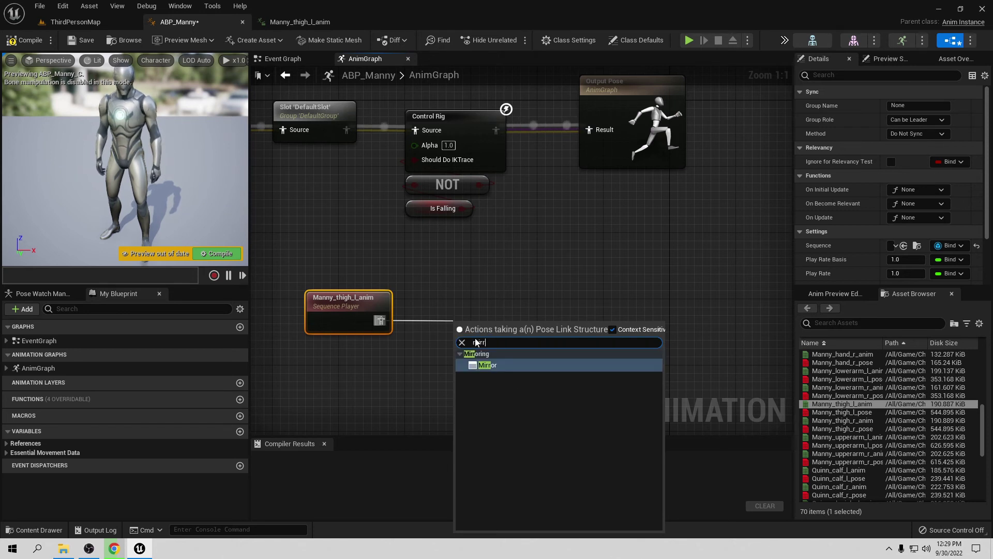
{"action": "left_click", "coordinate": [494, 364]}
{"action": "left_click_drag", "start_coordinate": [491, 341], "coordinate": [588, 130]}
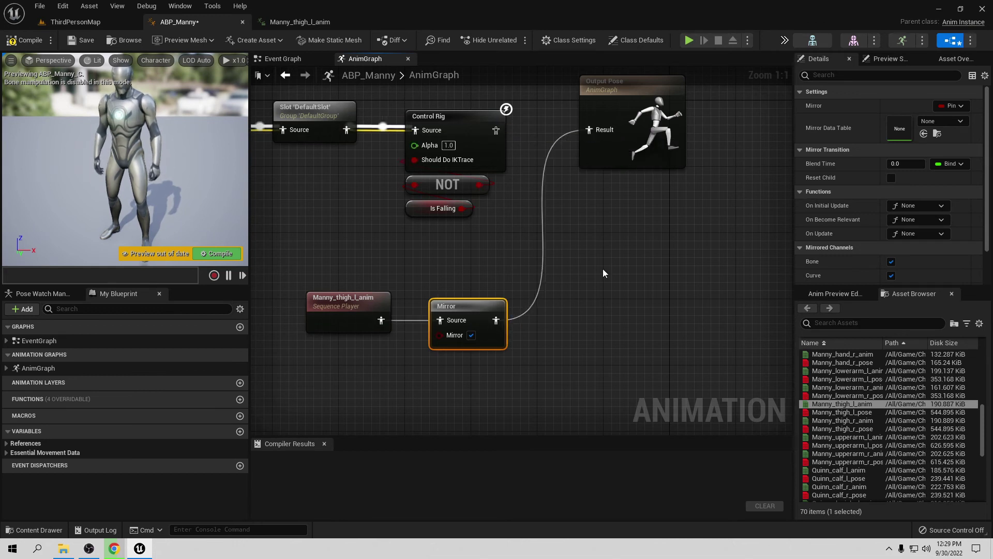
{"action": "left_click", "coordinate": [13, 43]}
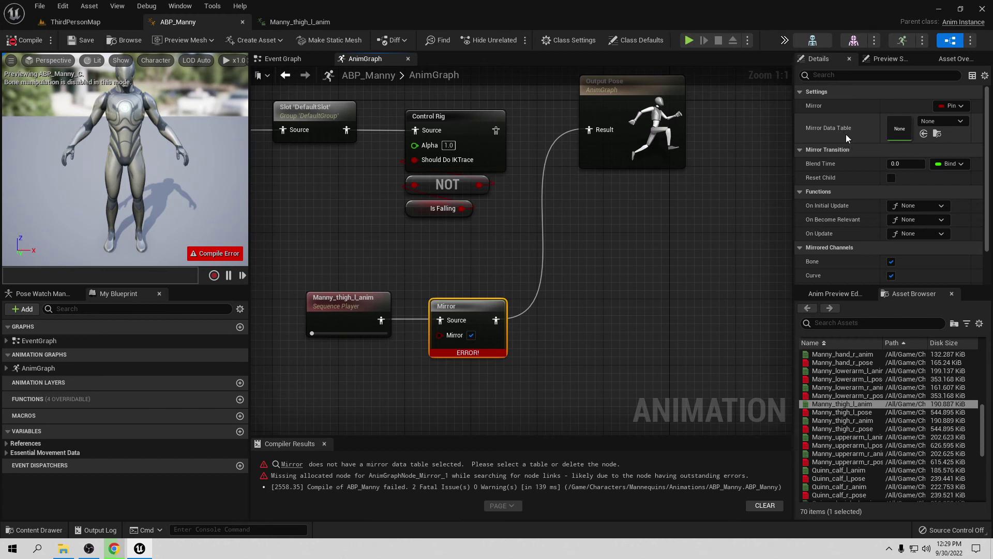
Step: Create a Mirror Data Table for the topmost SK_Mannequin skeleton in the Mannequins Animations folder and name it DP_Mirror
{"action": "left_click", "coordinate": [938, 134]}
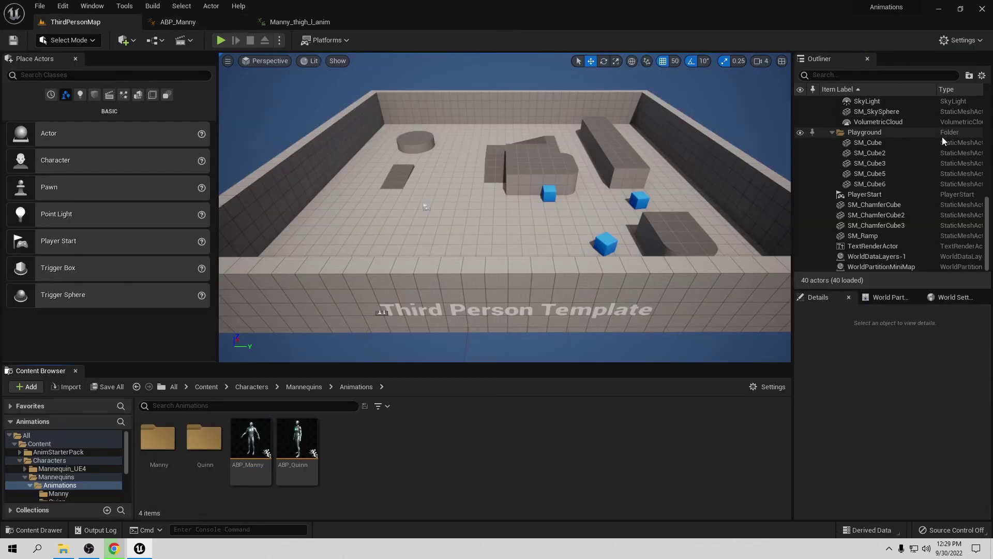
{"action": "right_click", "coordinate": [353, 456]}
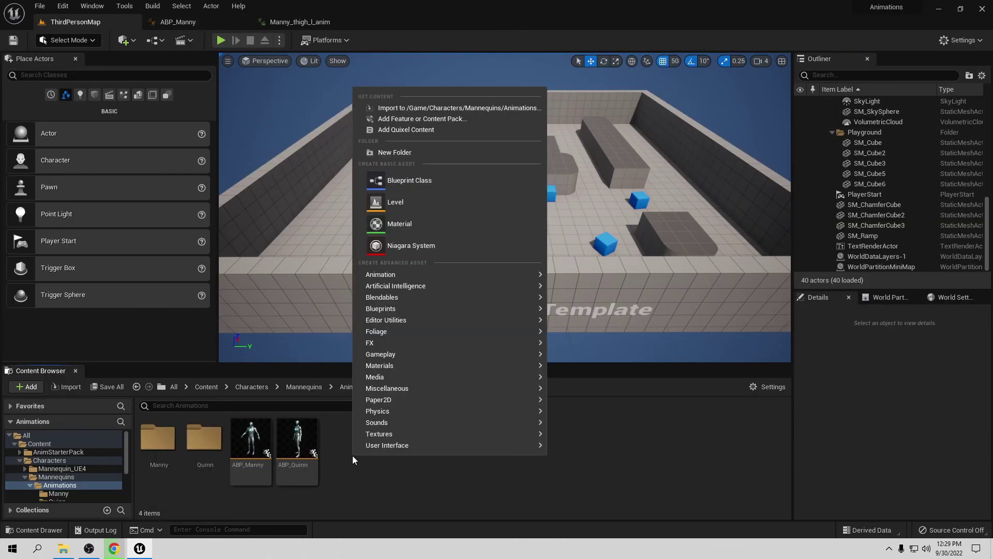
{"action": "mouse_move", "coordinate": [497, 275]}
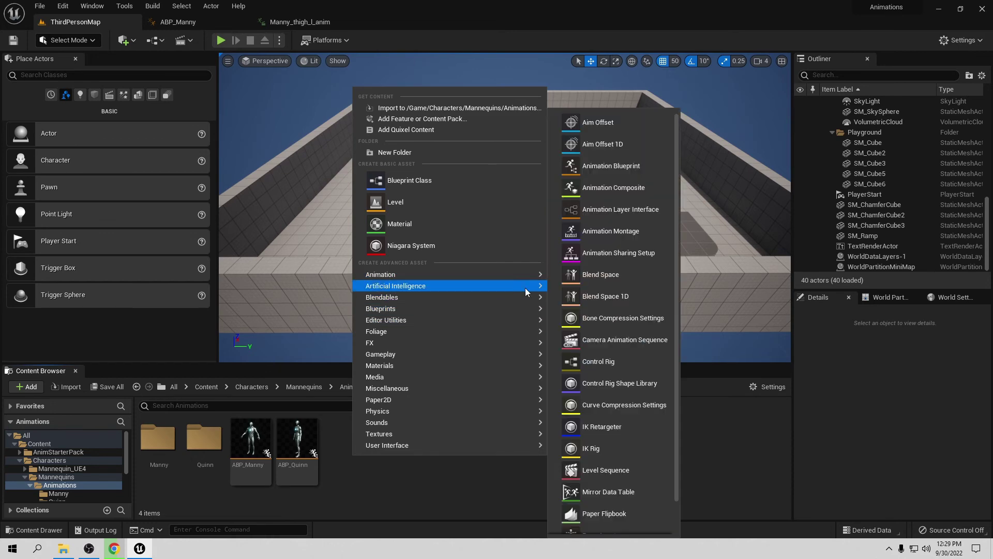
{"action": "left_click", "coordinate": [610, 493]}
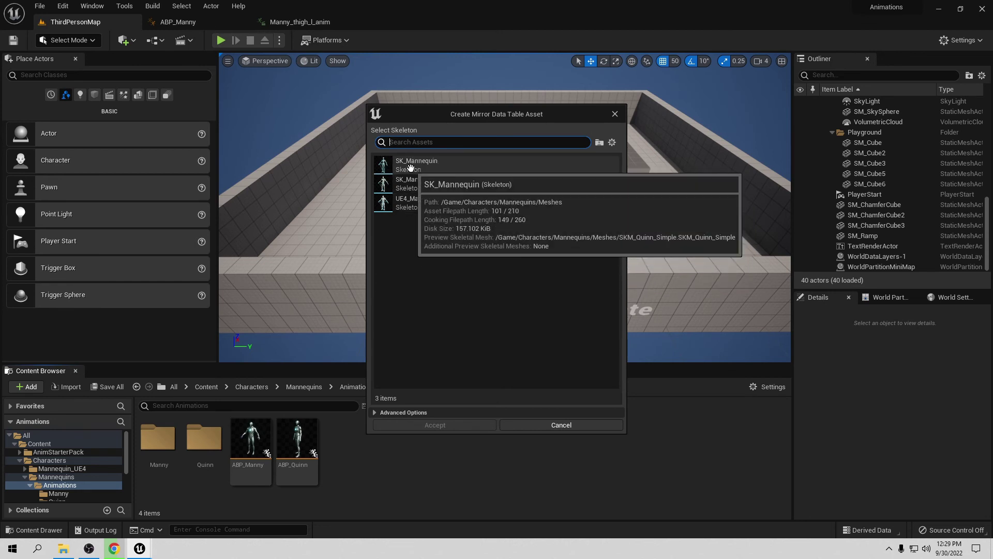
{"action": "left_click", "coordinate": [410, 166]}
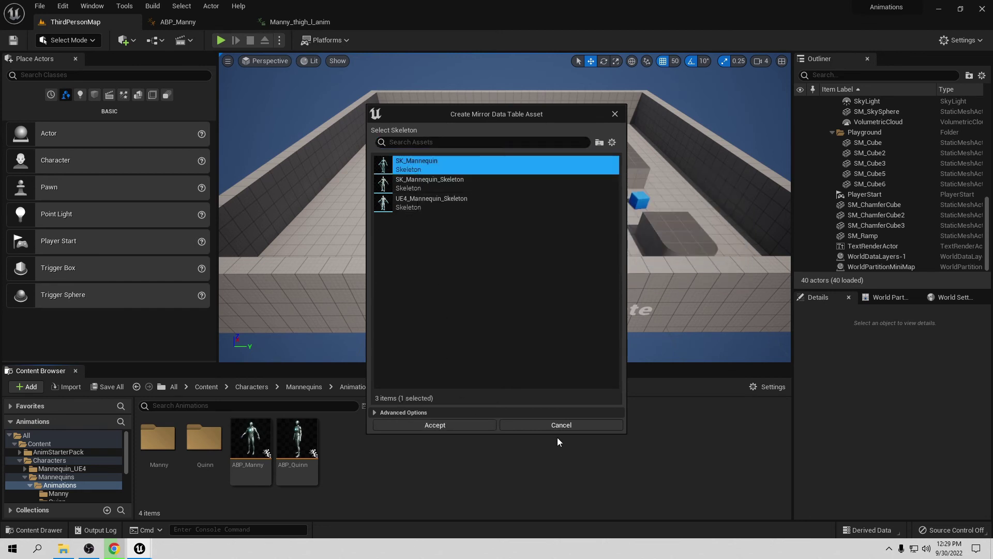
{"action": "left_click", "coordinate": [466, 422]}
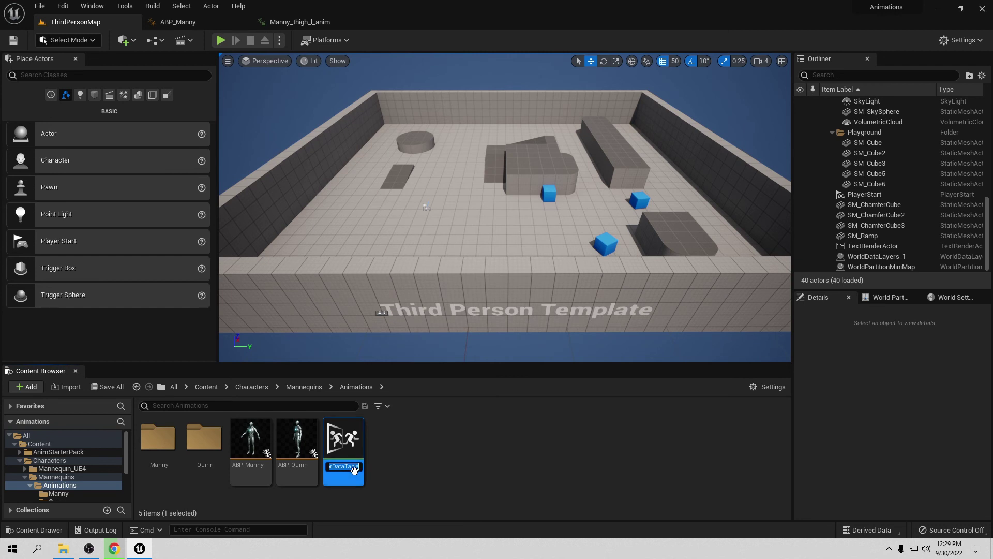
{"action": "type", "text": "DF"}
{"action": "key", "text": "BackSpace"}
{"action": "type", "text": "_Mirror"}
{"action": "key", "text": "Return"}
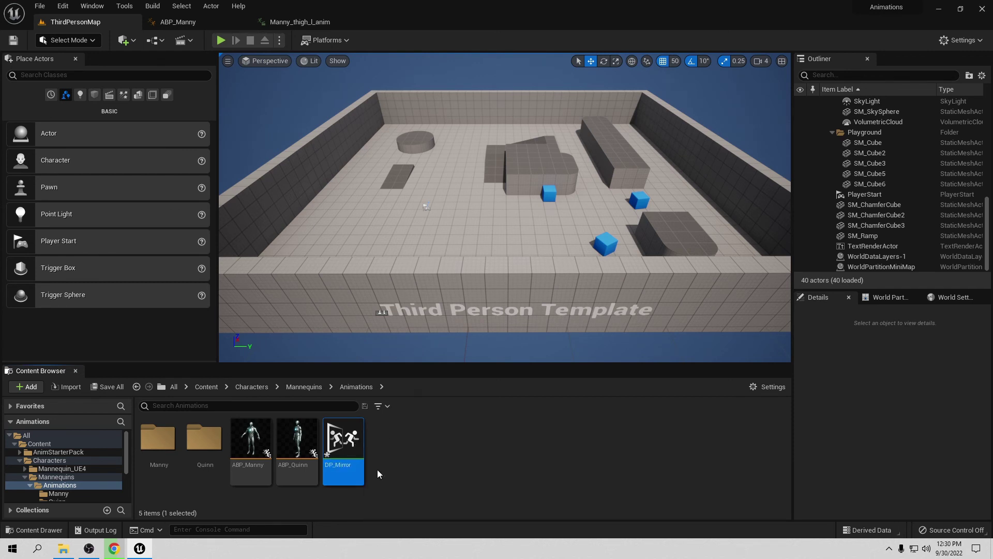
Step: Return to ABP_Manny, assign DP_Mirror as the Mirror node's Mirror Data Table, and compile the blueprint
{"action": "left_click", "coordinate": [247, 22]}
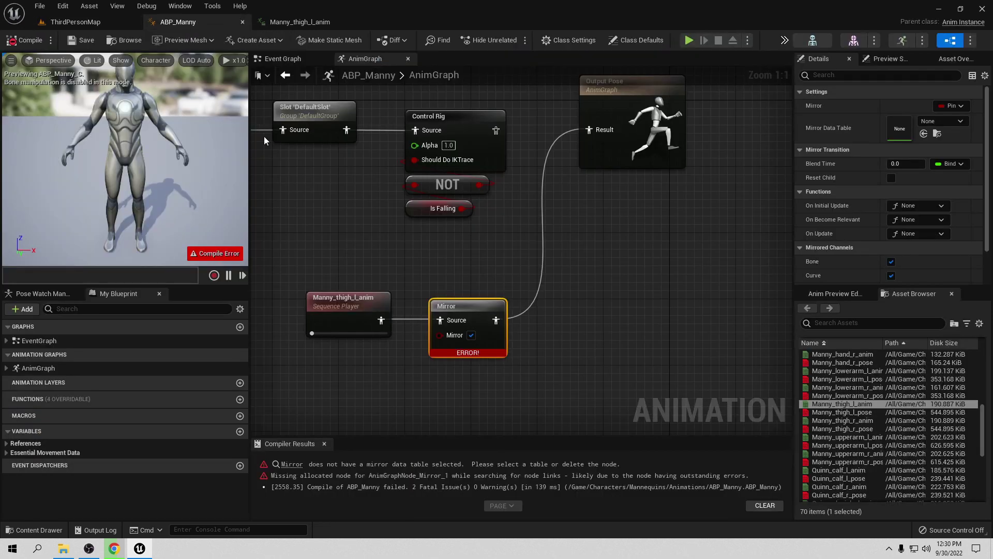
{"action": "left_click", "coordinate": [941, 121]}
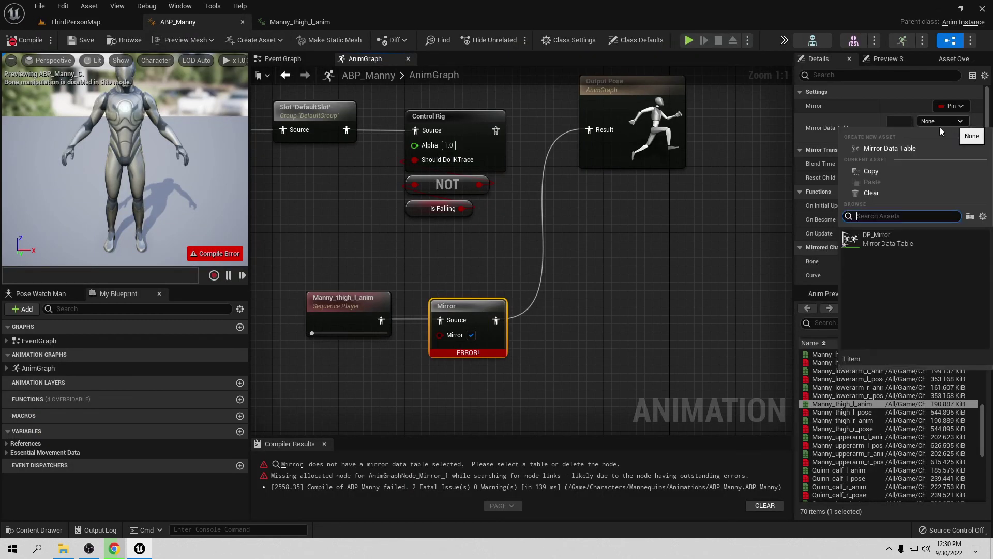
{"action": "left_click", "coordinate": [872, 239]}
{"action": "left_click", "coordinate": [12, 40]}
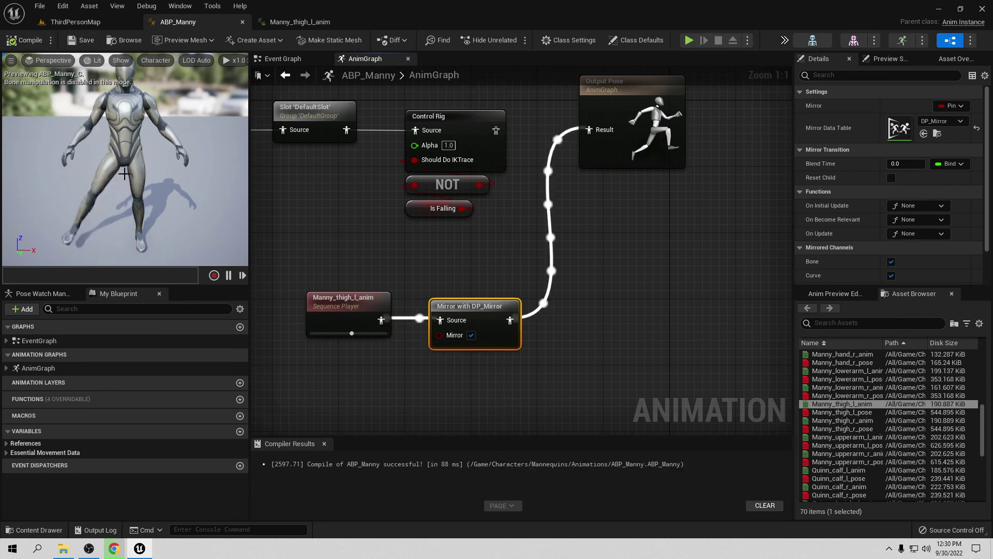
Step: Disable the Mirror option on the Mirror with DP_Mirror node, recompile, and preview the unmirrored thigh animation
{"action": "left_click", "coordinate": [472, 335]}
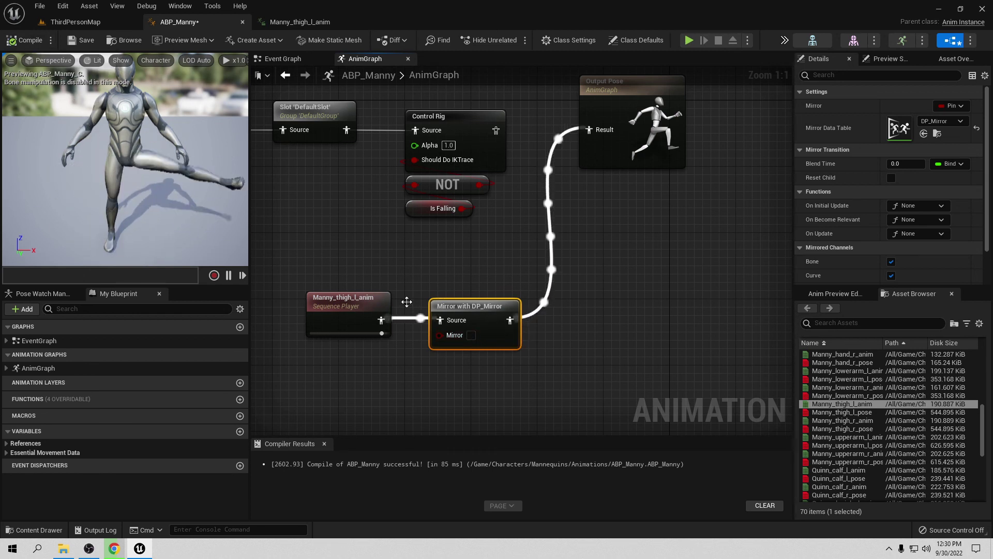
{"action": "mouse_move", "coordinate": [446, 303]}
{"action": "right_mouse_down"}
{"action": "mouse_move", "coordinate": [482, 338]}
{"action": "mouse_move", "coordinate": [442, 278]}
{"action": "mouse_move", "coordinate": [464, 297]}
{"action": "right_mouse_up"}
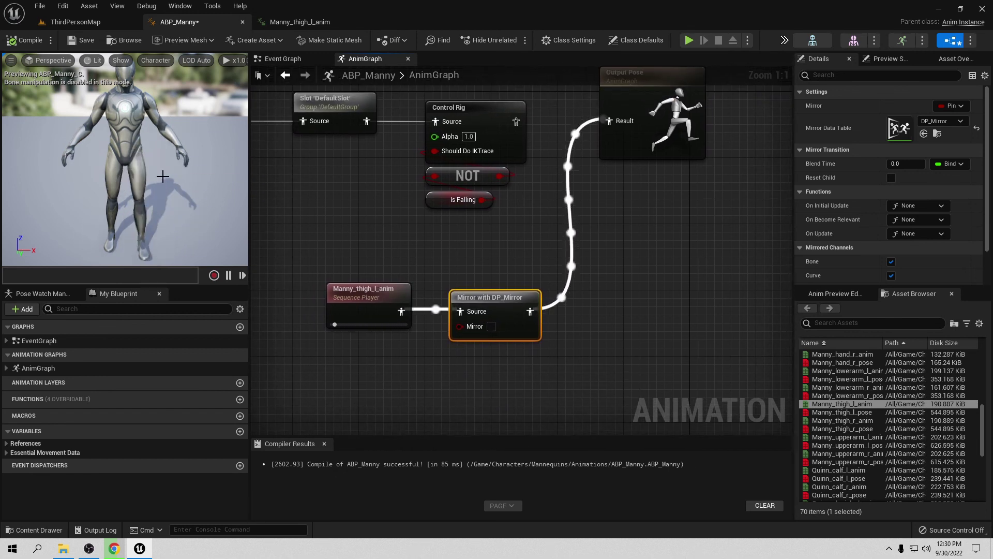
{"action": "right_click_drag", "start_coordinate": [350, 231], "coordinate": [280, 257]}
{"action": "right_click_drag", "start_coordinate": [467, 284], "coordinate": [604, 227]}
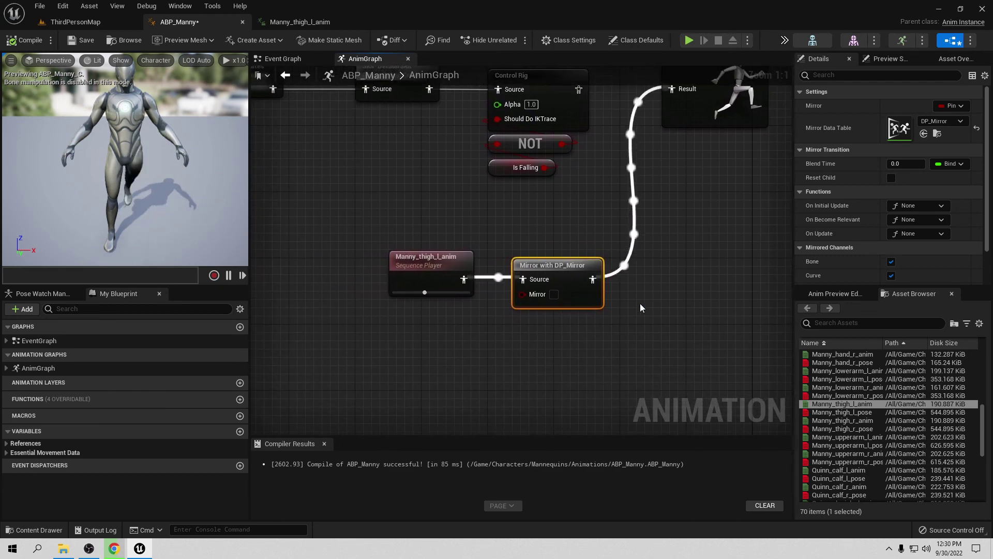
{"action": "right_click_drag", "start_coordinate": [641, 306], "coordinate": [555, 356]}
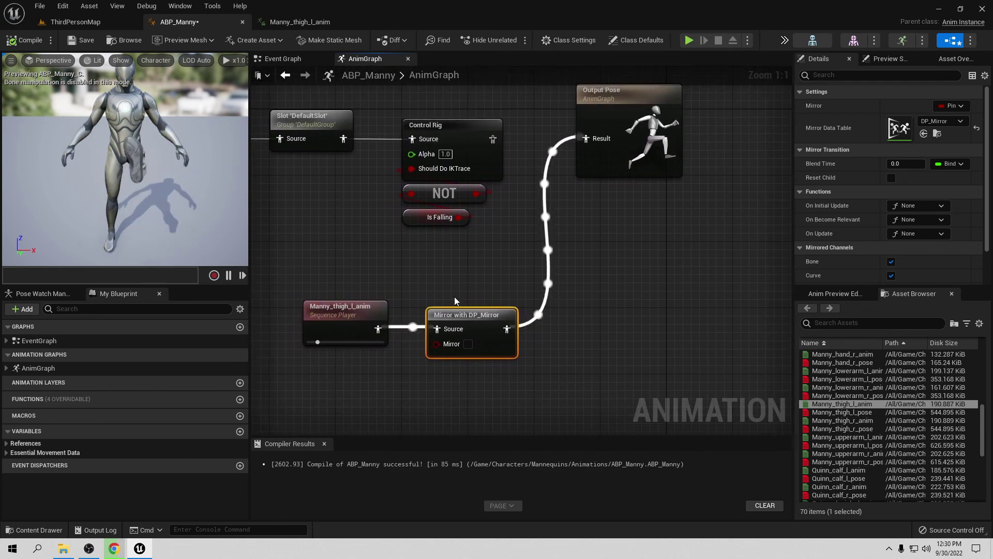